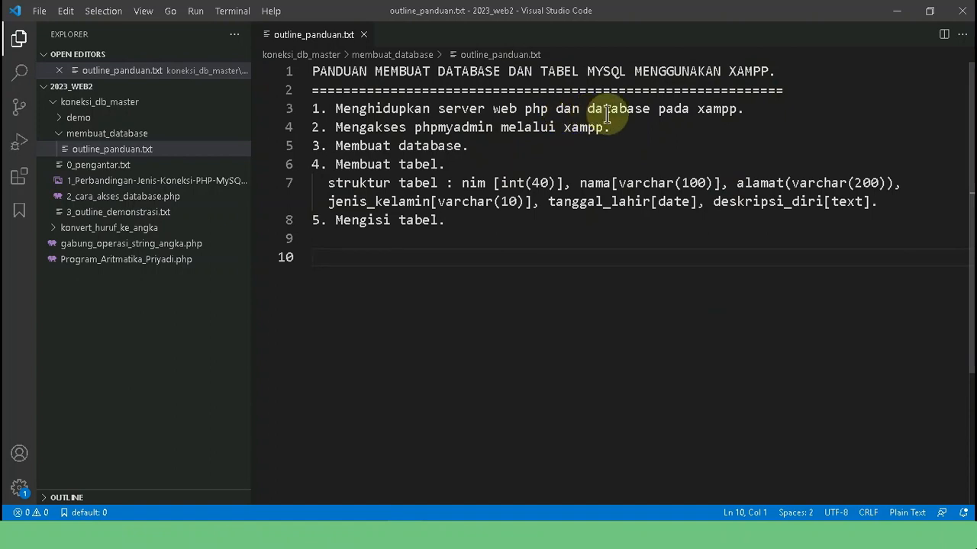
- Switch to the XAMPP Control Panel and start the Apache and MySQL modules
{"action": "key", "text": "alt+Tab"}
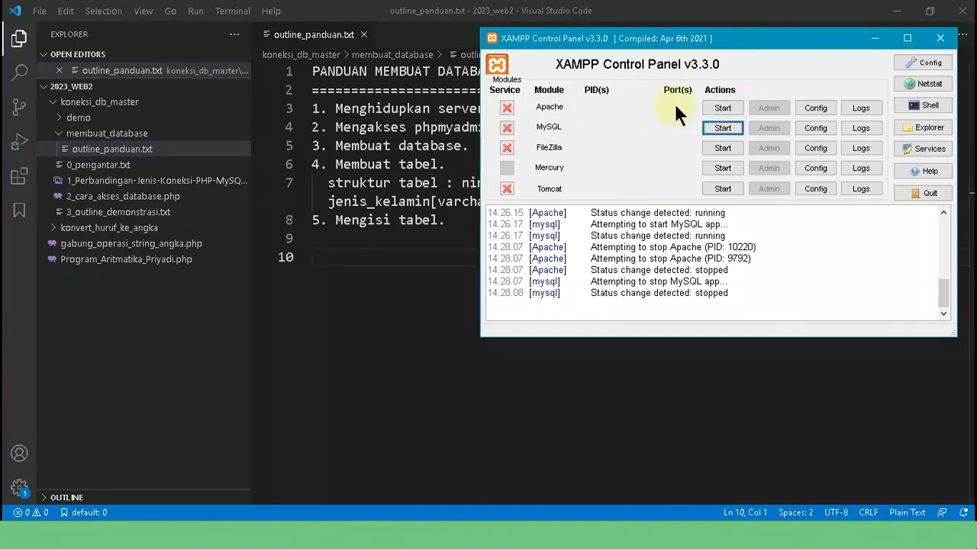
{"action": "left_click", "coordinate": [721, 109]}
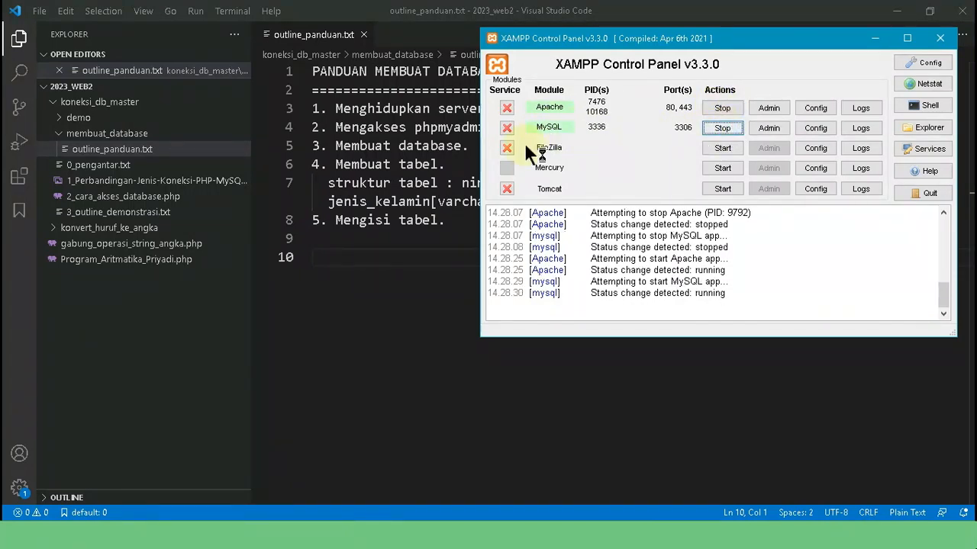
{"action": "left_click", "coordinate": [407, 131]}
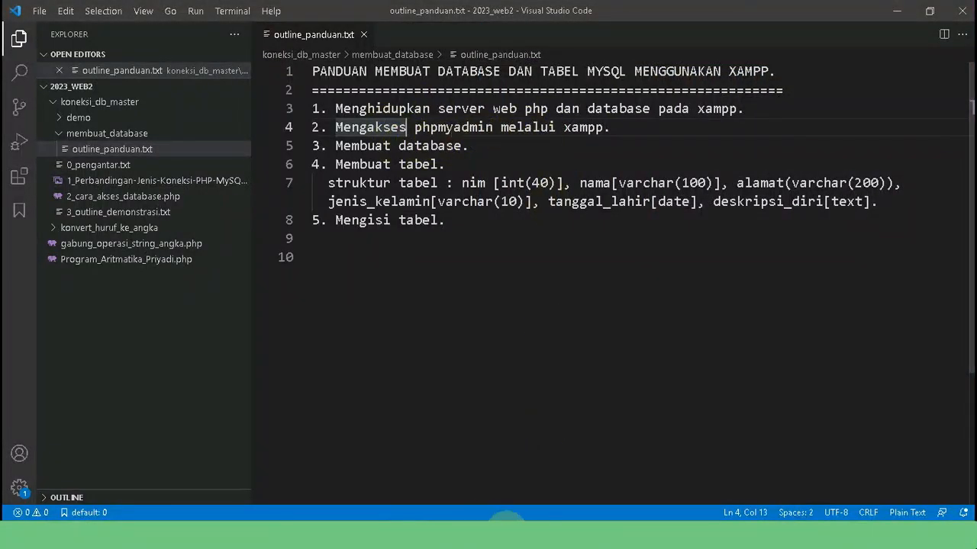
- Return to the XAMPP Control Panel, launch phpMyAdmin for the MySQL module, and close the duplicate phpMyAdmin page
{"action": "left_click", "coordinate": [370, 515]}
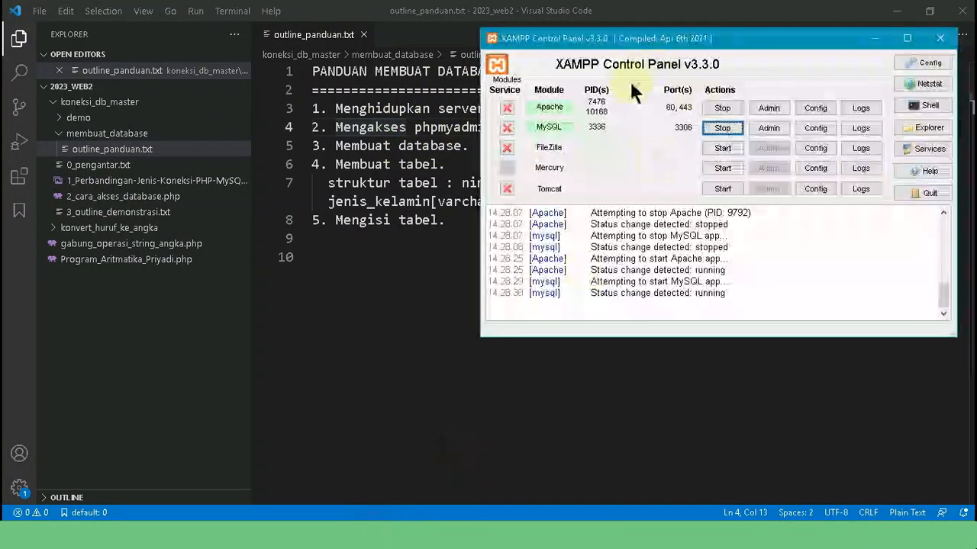
{"action": "left_click", "coordinate": [769, 129]}
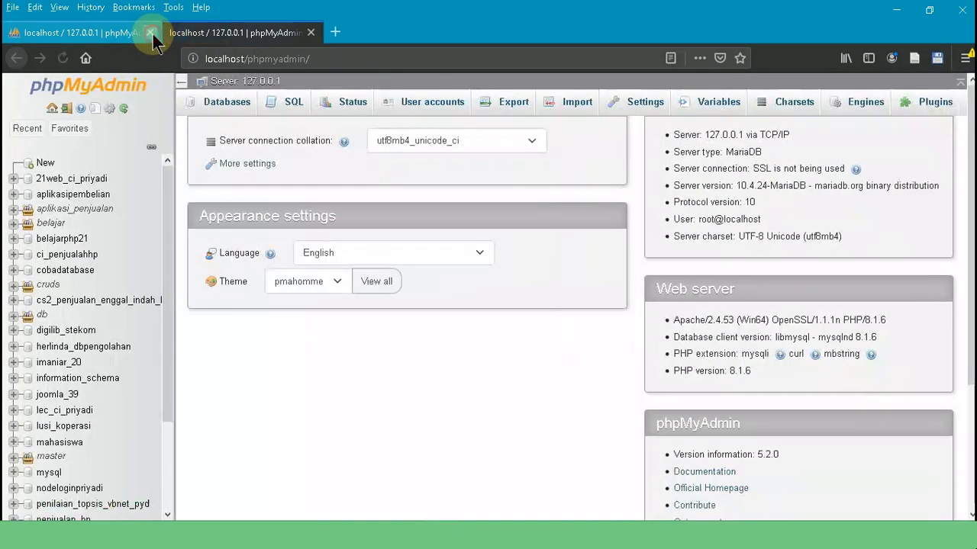
{"action": "left_click", "coordinate": [149, 32]}
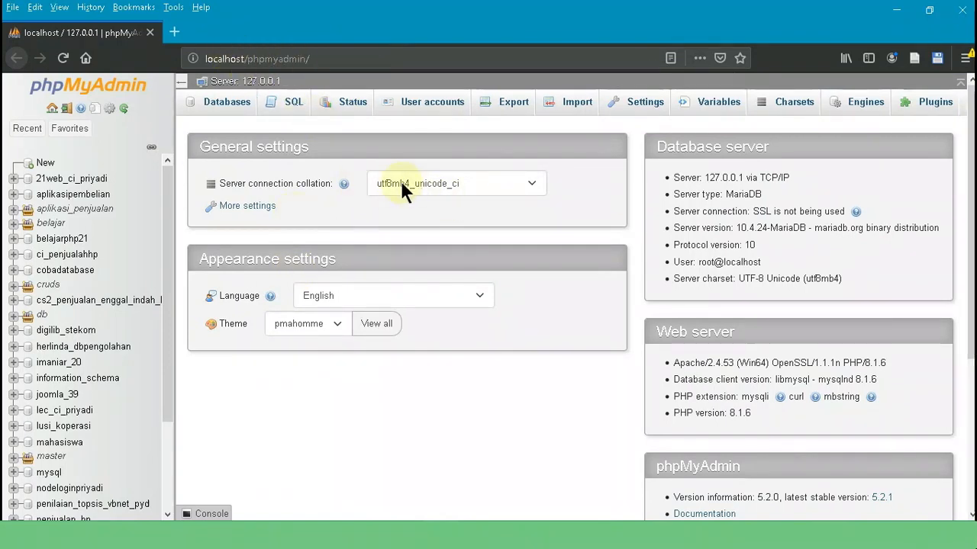
- Check the guide outline, and create a new database named db_kampus with the utf8mb4_general_ci collation in phpMyAdmin
{"action": "left_click", "coordinate": [457, 534]}
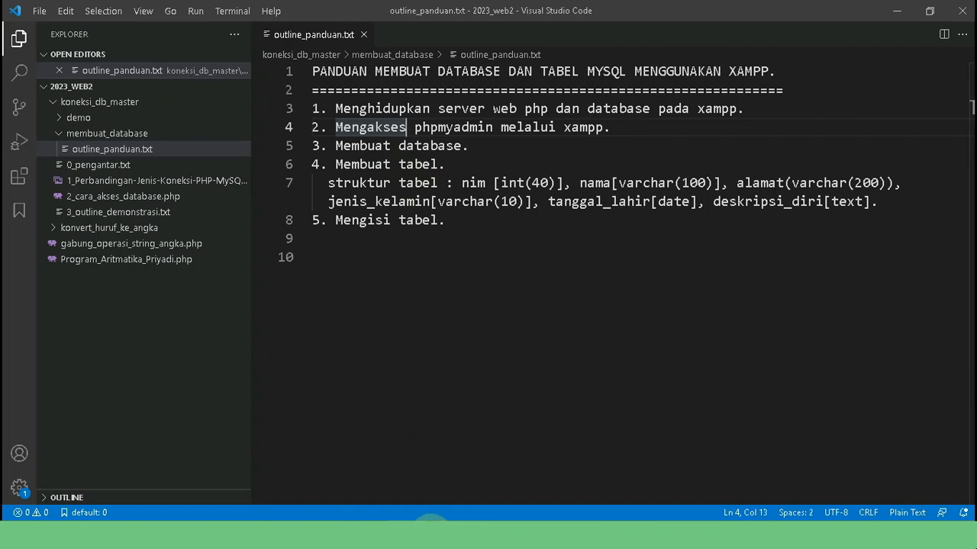
{"action": "left_click", "coordinate": [435, 536]}
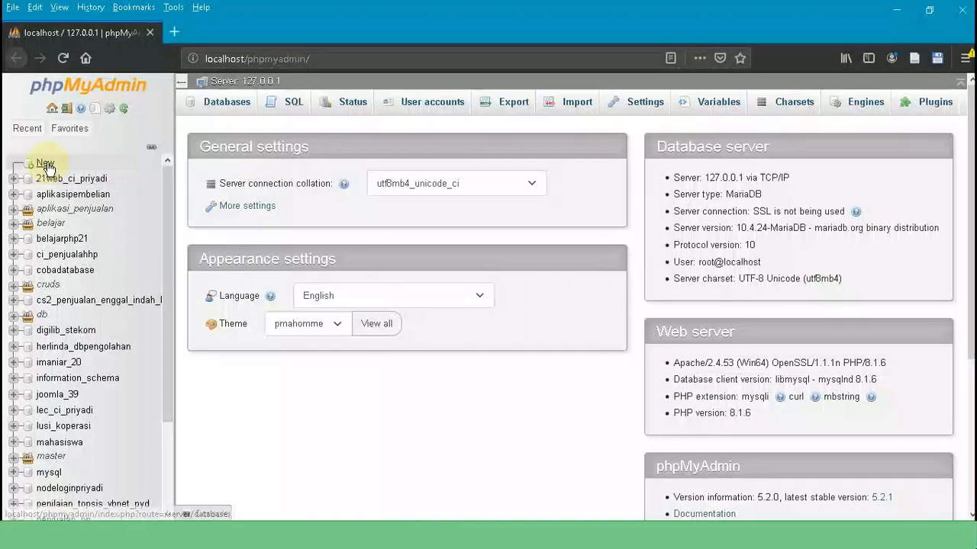
{"action": "left_click", "coordinate": [45, 165]}
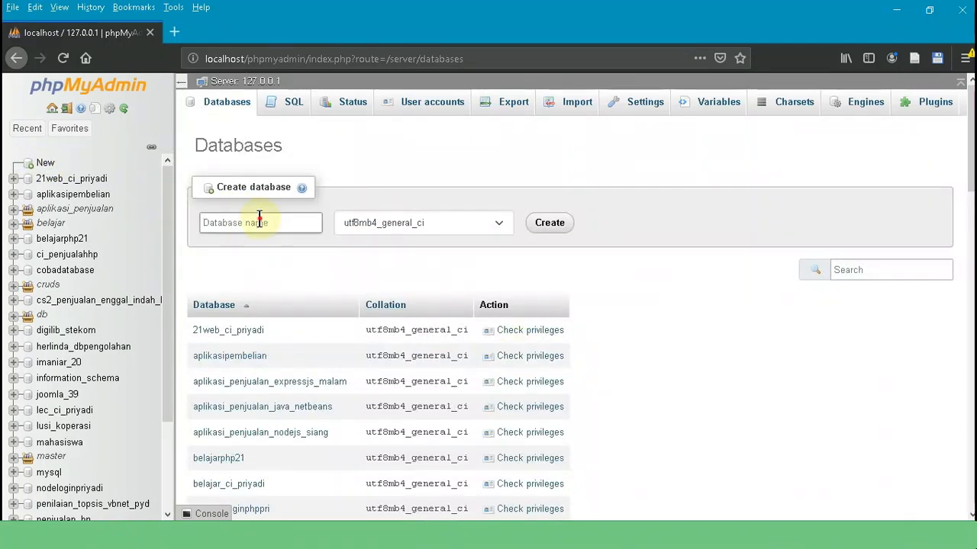
{"action": "left_click", "coordinate": [259, 221]}
{"action": "type", "text": "d"}
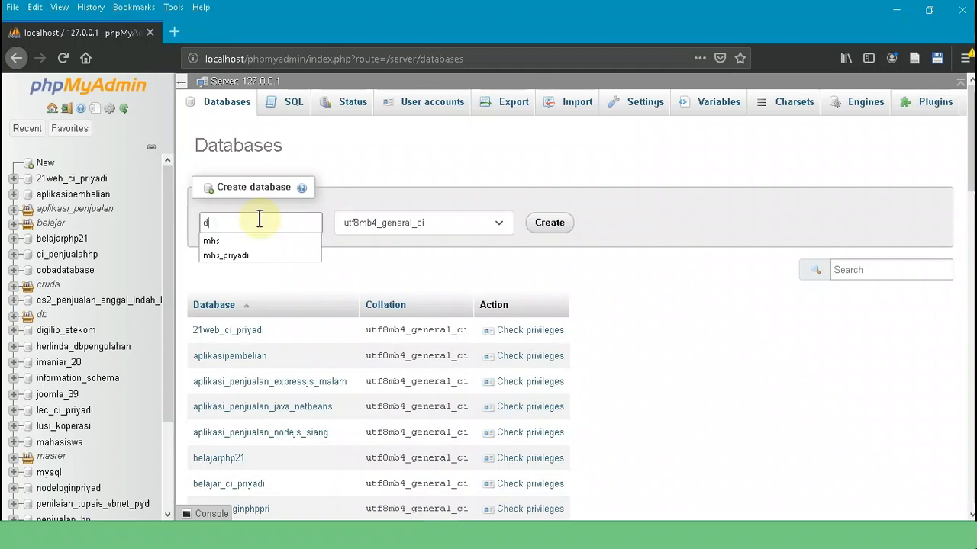
{"action": "type", "text": "b_kampus"}
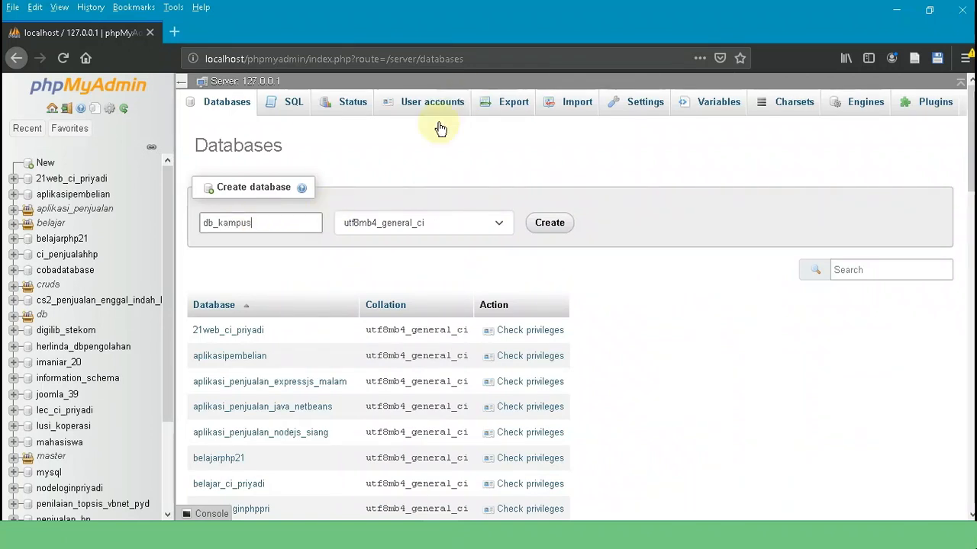
{"action": "left_click", "coordinate": [551, 225]}
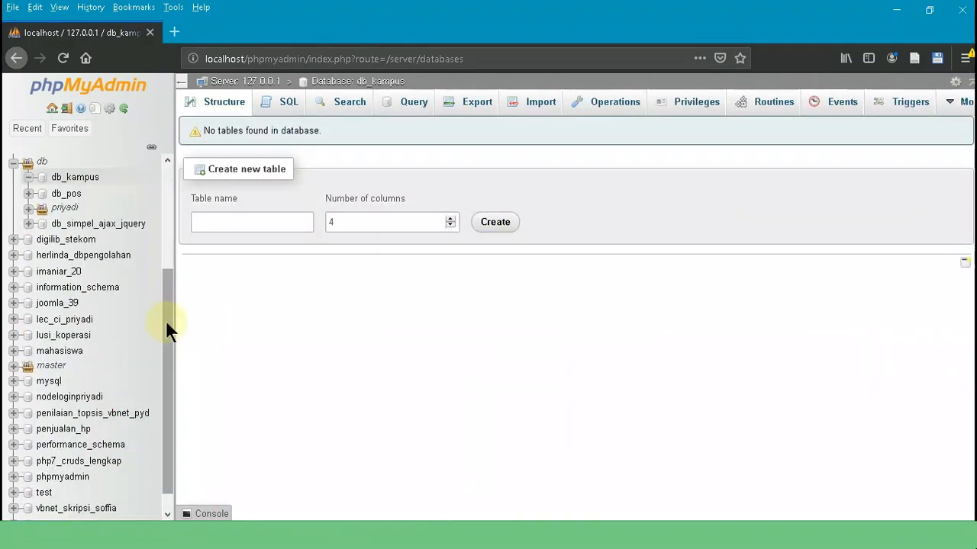
- Review the table structure in the guide outline and open the db_kampus database in phpMyAdmin
{"action": "left_click_drag", "start_coordinate": [171, 288], "coordinate": [173, 235]}
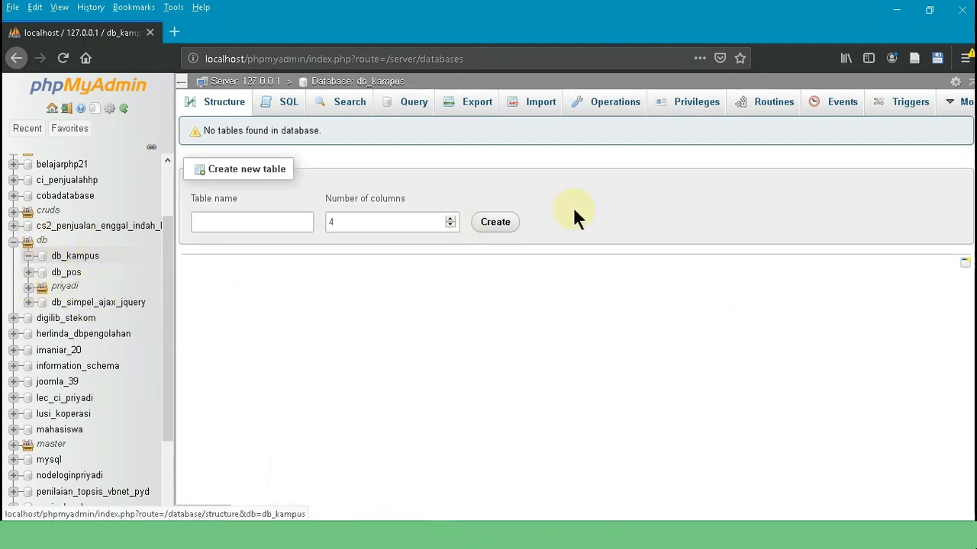
{"action": "key", "text": "alt+Tab"}
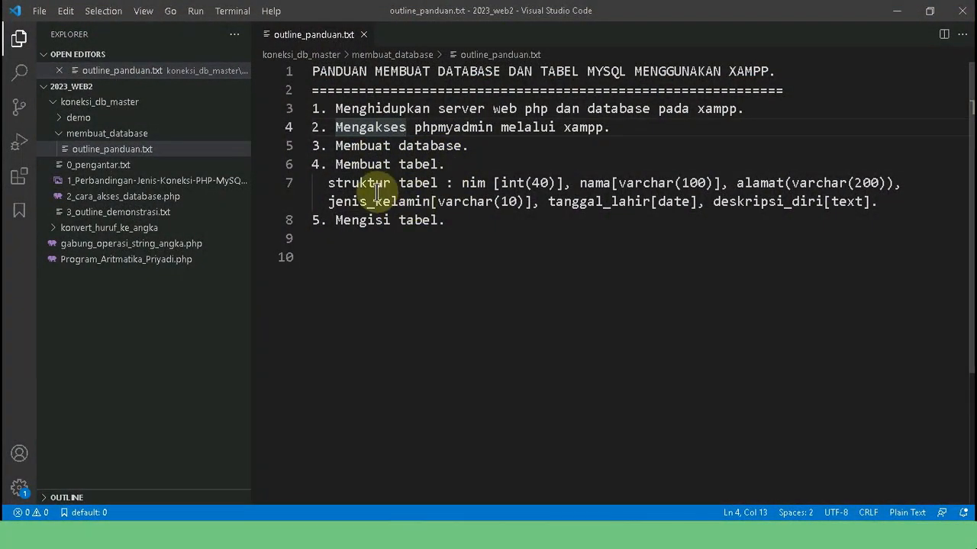
{"action": "left_click", "coordinate": [897, 9]}
{"action": "left_click", "coordinate": [90, 257]}
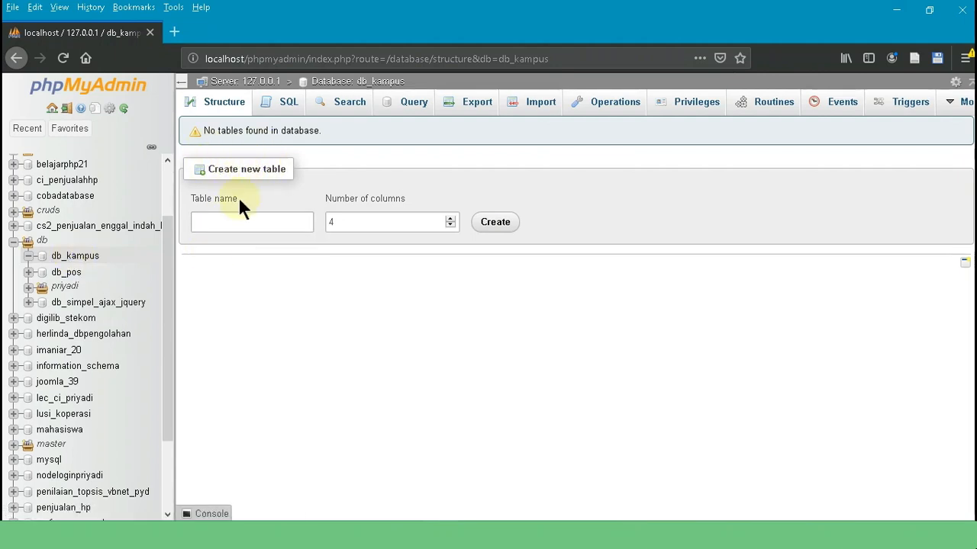
- Create a table named tb_mhs_priyadi with 6 columns in db_kampus
{"action": "left_click", "coordinate": [228, 223]}
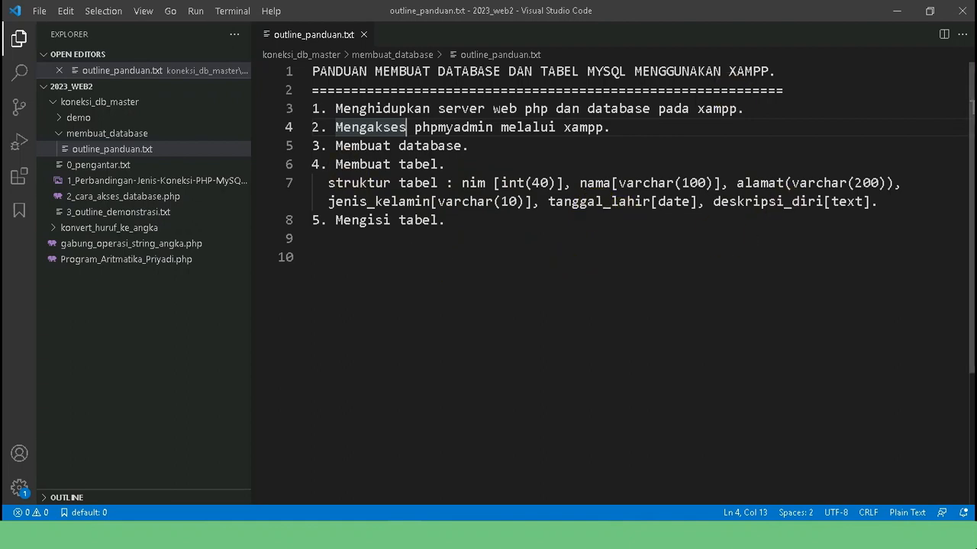
{"action": "left_click", "coordinate": [894, 12]}
{"action": "left_click", "coordinate": [451, 218]}
{"action": "left_click", "coordinate": [450, 216]}
{"action": "left_click", "coordinate": [449, 214]}
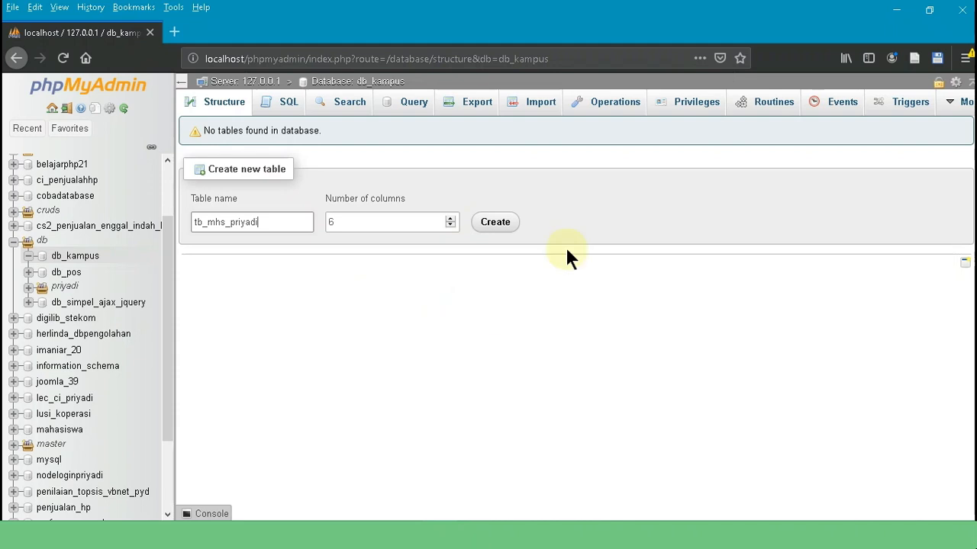
{"action": "left_click", "coordinate": [502, 225]}
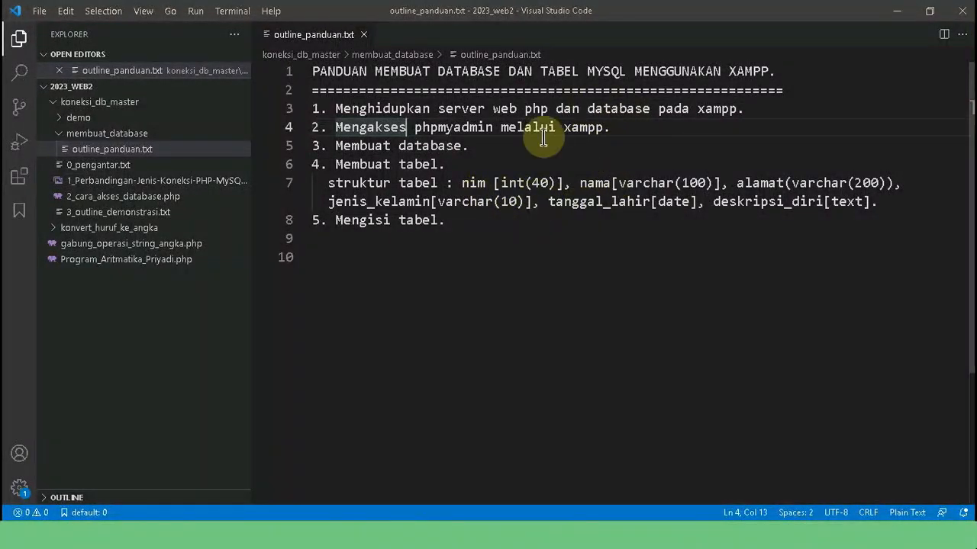
- Define the first column as nim, type INT, with a length of 40
{"action": "left_click", "coordinate": [897, 12]}
{"action": "left_click", "coordinate": [229, 225]}
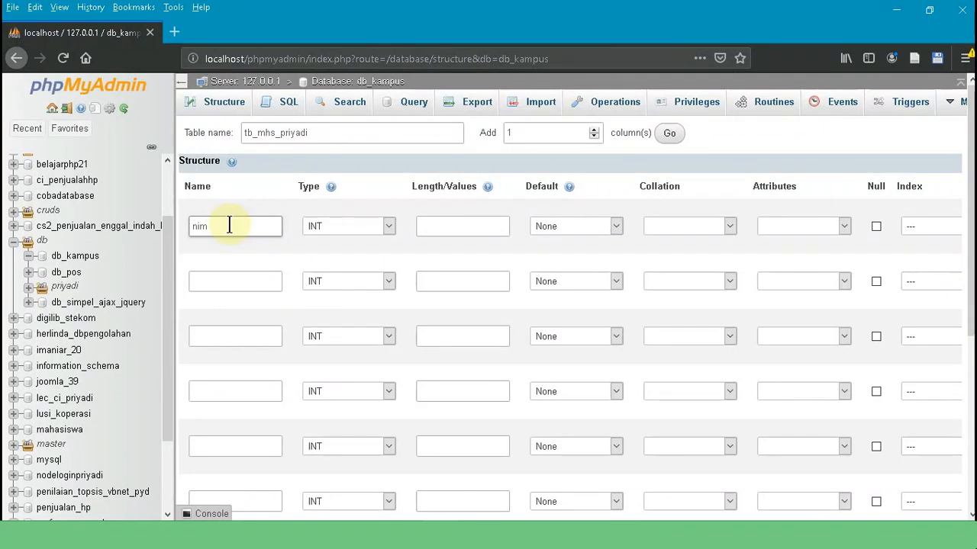
{"action": "left_click", "coordinate": [448, 228]}
{"action": "type", "text": "40"}
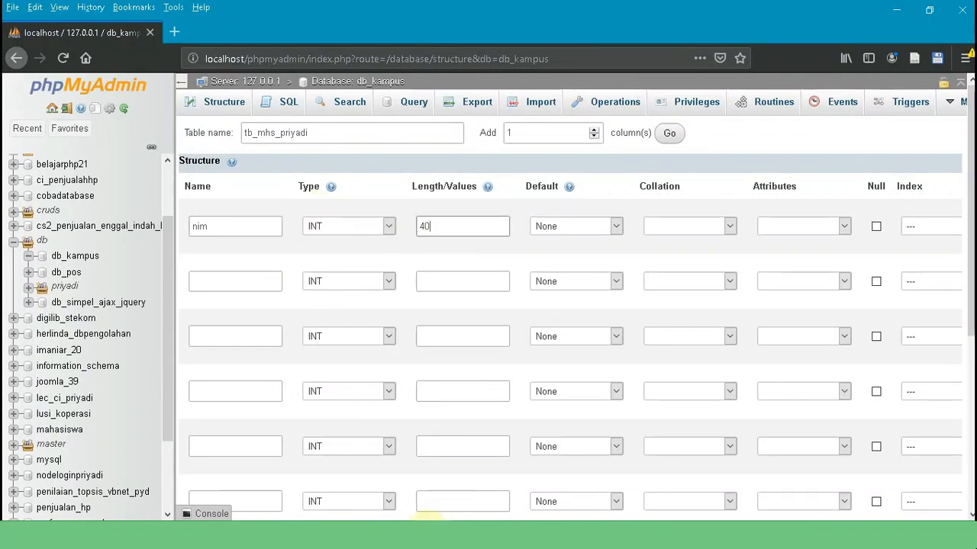
- Check the outline and define the second column as nama, type VARCHAR, with a length of 100
{"action": "key", "text": "alt+Tab"}
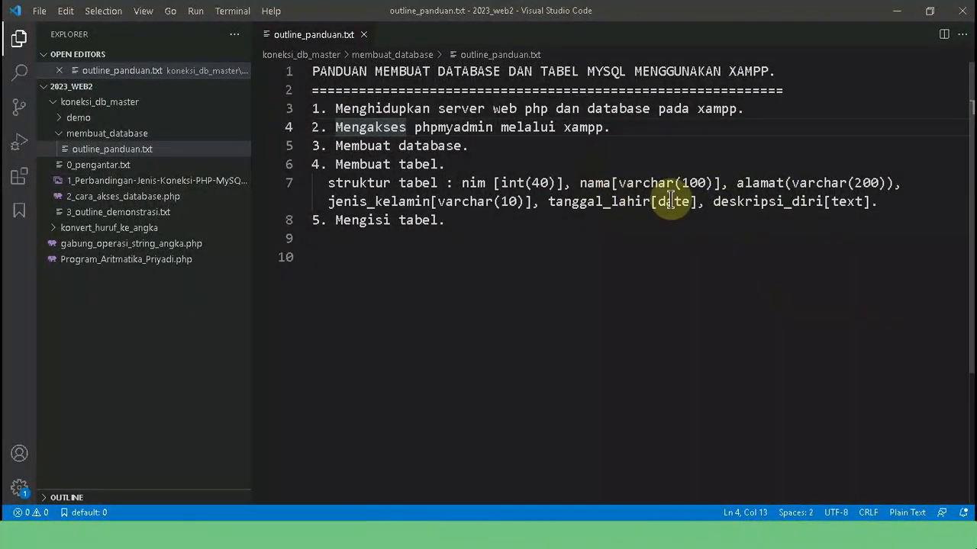
{"action": "left_click", "coordinate": [896, 11]}
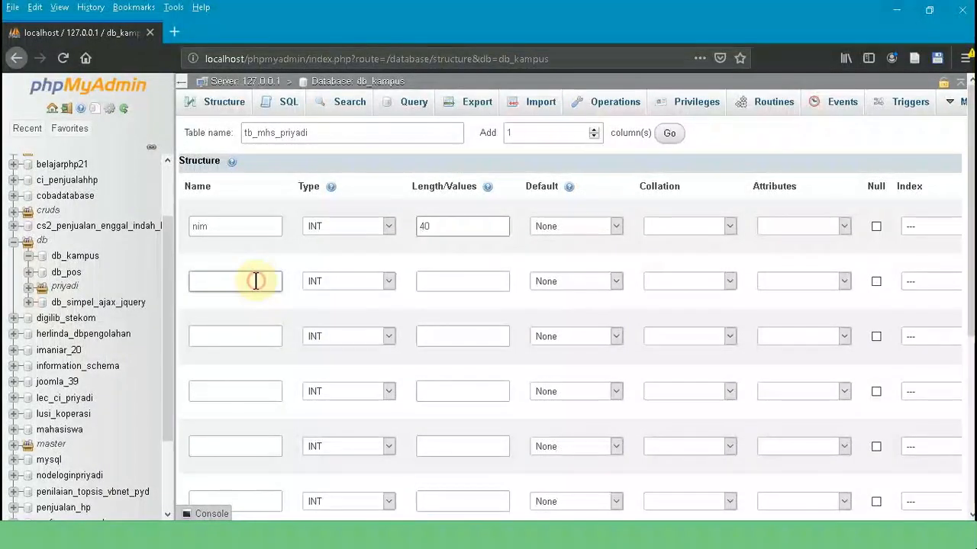
{"action": "left_click", "coordinate": [322, 279]}
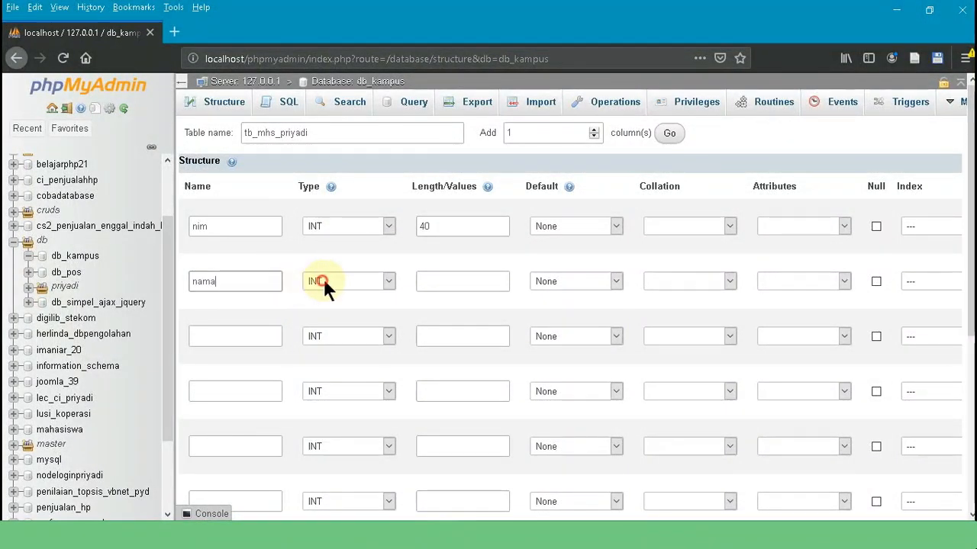
{"action": "left_click", "coordinate": [336, 318]}
{"action": "left_click", "coordinate": [434, 279]}
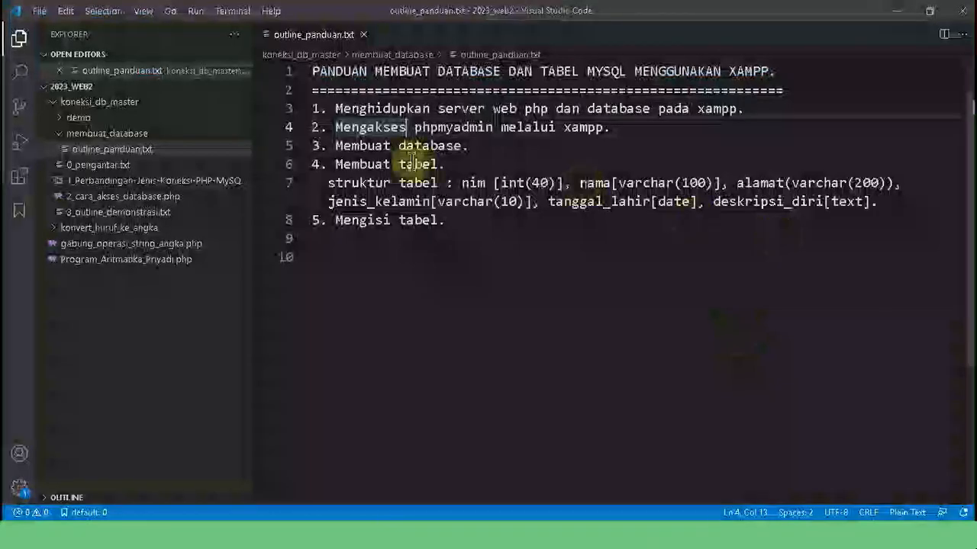
- Define the third column as alamat, type VARCHAR, with a length of 200
{"action": "left_click", "coordinate": [896, 11]}
{"action": "left_click", "coordinate": [211, 333]}
{"action": "type", "text": "alamat"}
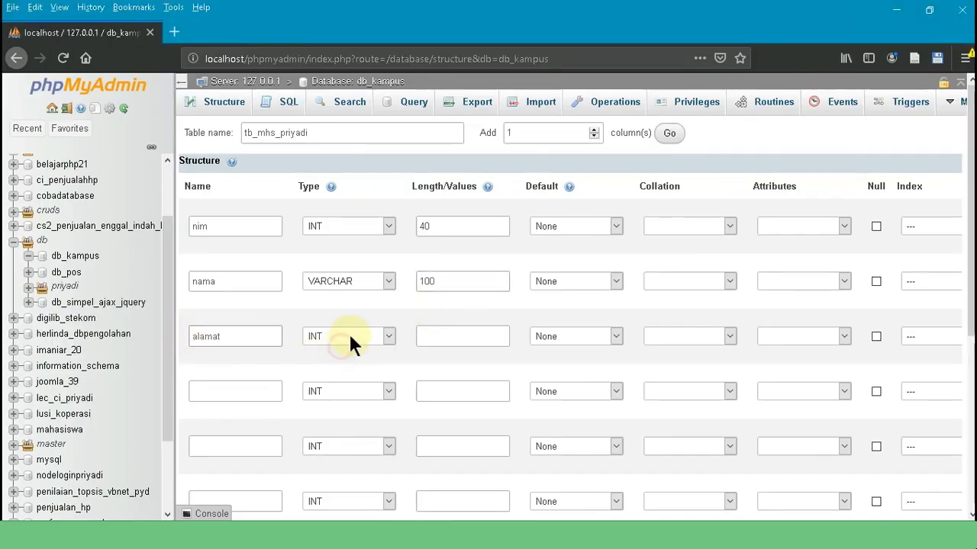
{"action": "left_click", "coordinate": [359, 336]}
{"action": "left_click", "coordinate": [350, 101]}
{"action": "left_click", "coordinate": [445, 338]}
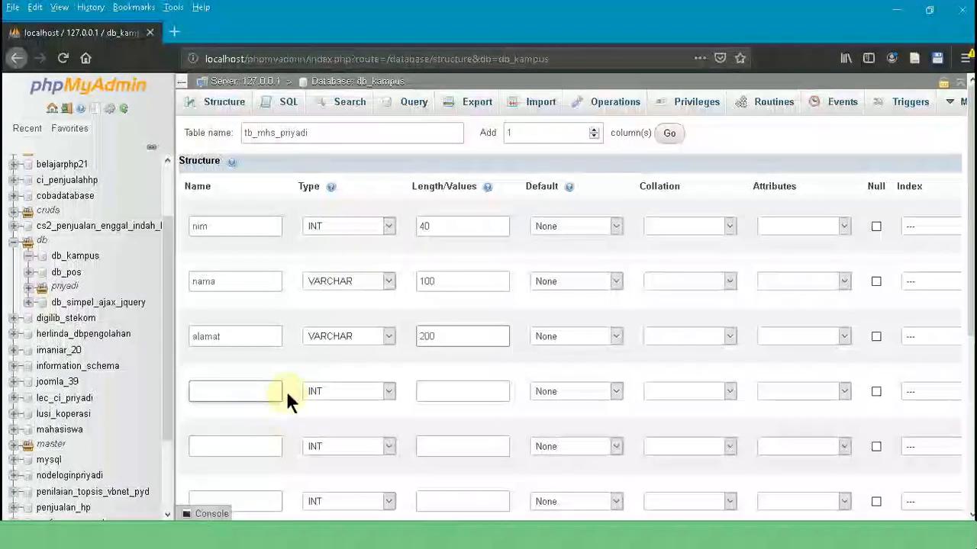
- Define the fourth column as jenid_kelamin, type VARCHAR, with a length of 10, checking the outline for the length
{"action": "left_click", "coordinate": [272, 387]}
{"action": "type", "text": "jenid_kelamin"}
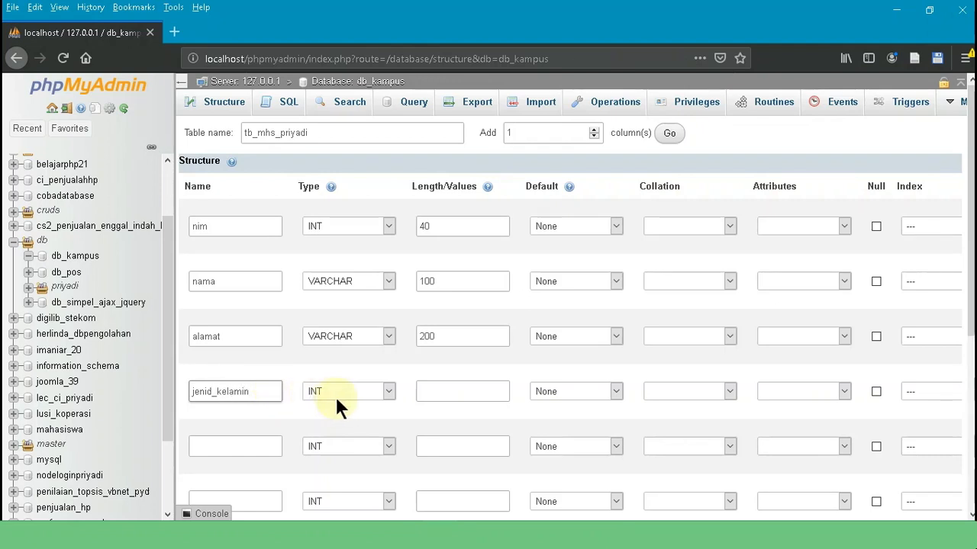
{"action": "left_click", "coordinate": [335, 392]}
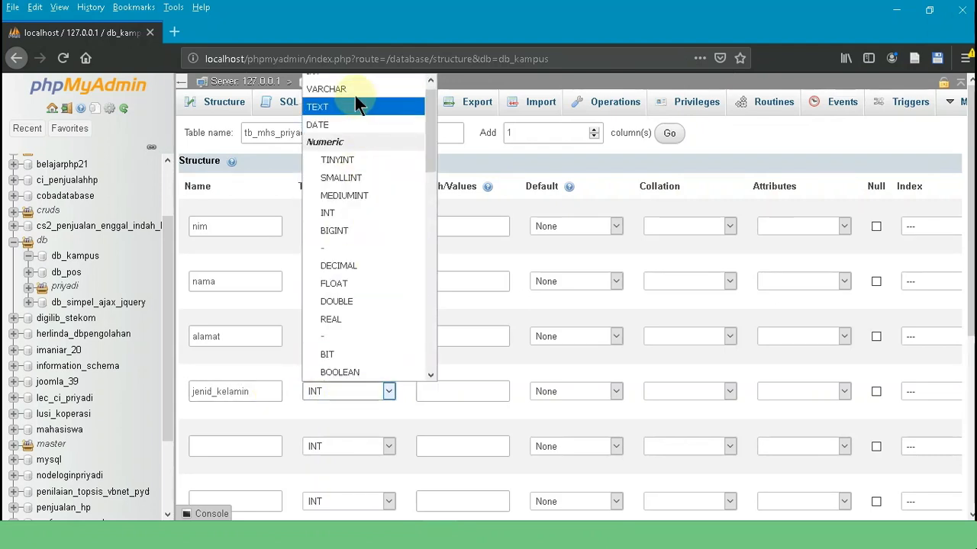
{"action": "left_click", "coordinate": [355, 91]}
{"action": "left_click", "coordinate": [456, 390]}
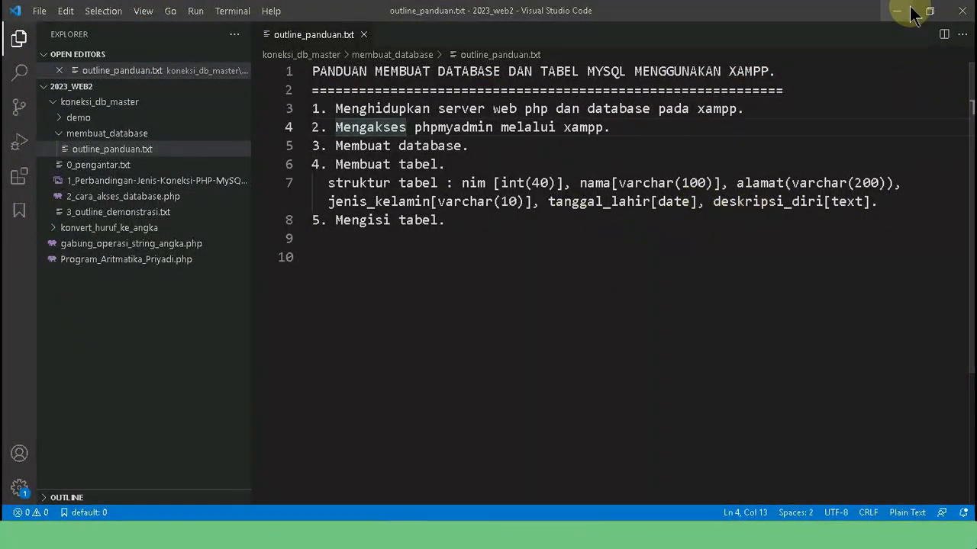
{"action": "left_click", "coordinate": [909, 12]}
{"action": "type", "text": "10"}
- Define the fifth column as tgl_lahir with the DATE type
{"action": "scroll", "coordinate": [251, 382], "scroll_direction": "down", "scroll_amount": 3}
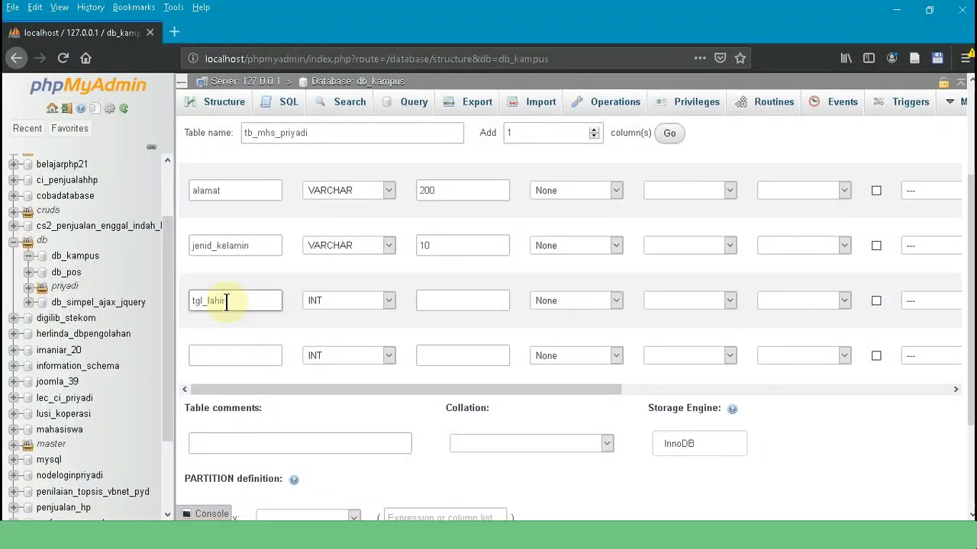
{"action": "left_click", "coordinate": [365, 297]}
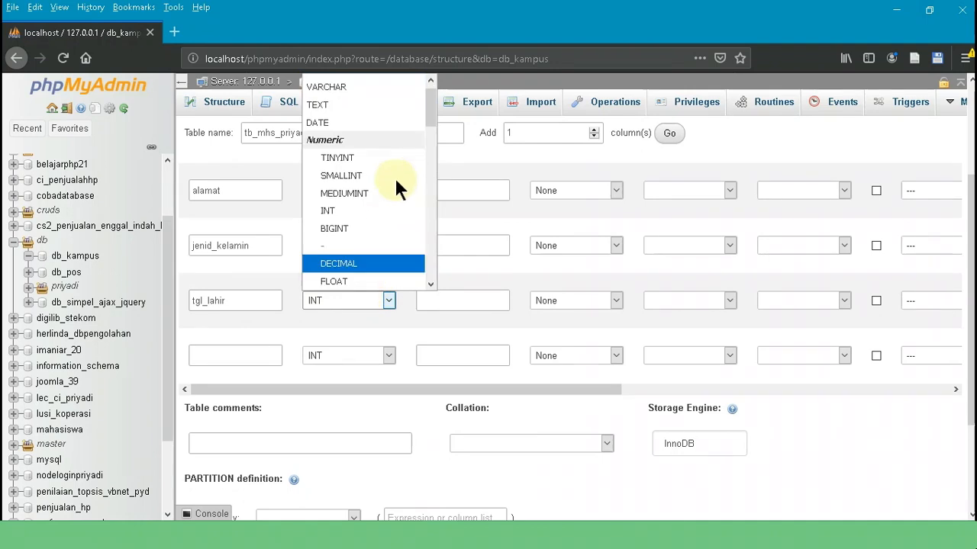
{"action": "scroll", "coordinate": [389, 248], "scroll_direction": "down", "scroll_amount": 1}
{"action": "scroll", "coordinate": [392, 259], "scroll_direction": "up", "scroll_amount": 2}
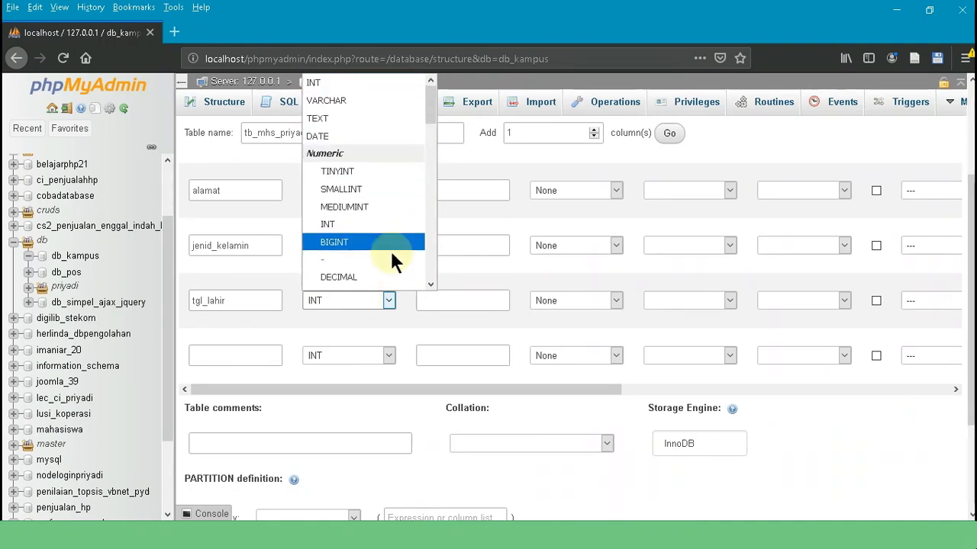
{"action": "left_click", "coordinate": [336, 133]}
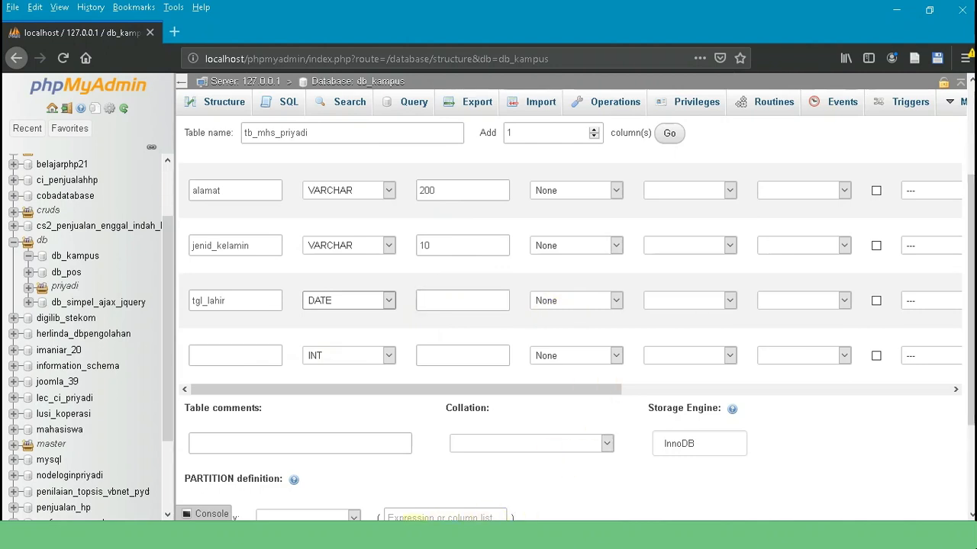
- Check the outline and define the sixth column as deskripsi_diri with the TEXT type
{"action": "left_click", "coordinate": [414, 535]}
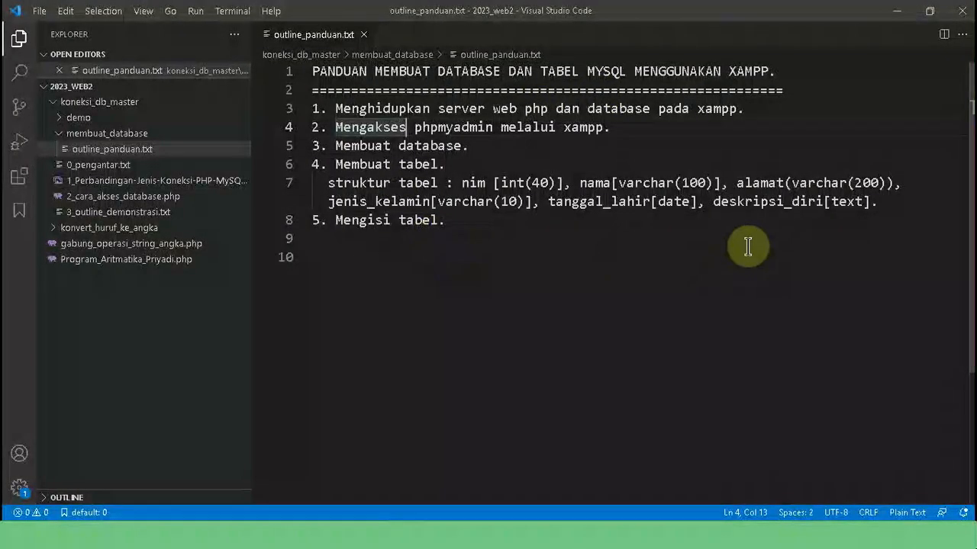
{"action": "left_click", "coordinate": [893, 22]}
{"action": "left_click", "coordinate": [237, 359]}
{"action": "type", "text": "deskripsi_diri"}
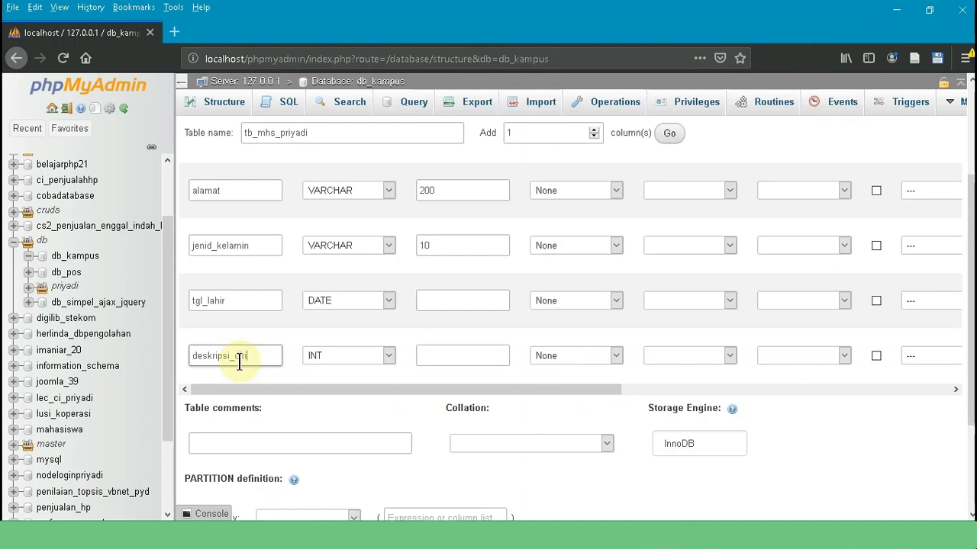
{"action": "left_click", "coordinate": [359, 353]}
{"action": "left_click", "coordinate": [348, 118]}
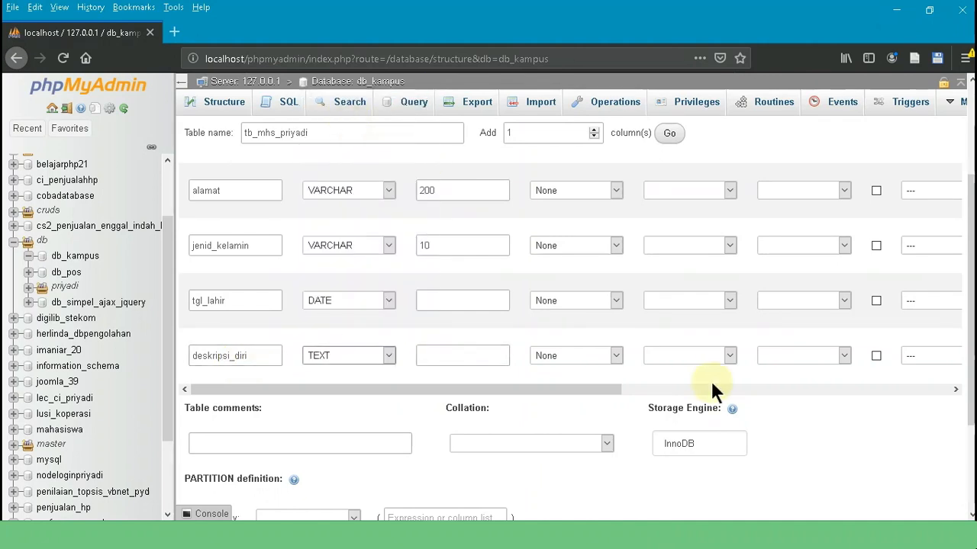
- Save the student table with its six defined columns in db_kampus
{"action": "scroll", "coordinate": [636, 370], "scroll_direction": "down", "scroll_amount": 3}
{"action": "scroll", "coordinate": [636, 369], "scroll_direction": "up", "scroll_amount": 6}
{"action": "left_click", "coordinate": [447, 280]}
{"action": "scroll", "coordinate": [447, 280], "scroll_direction": "down", "scroll_amount": 6}
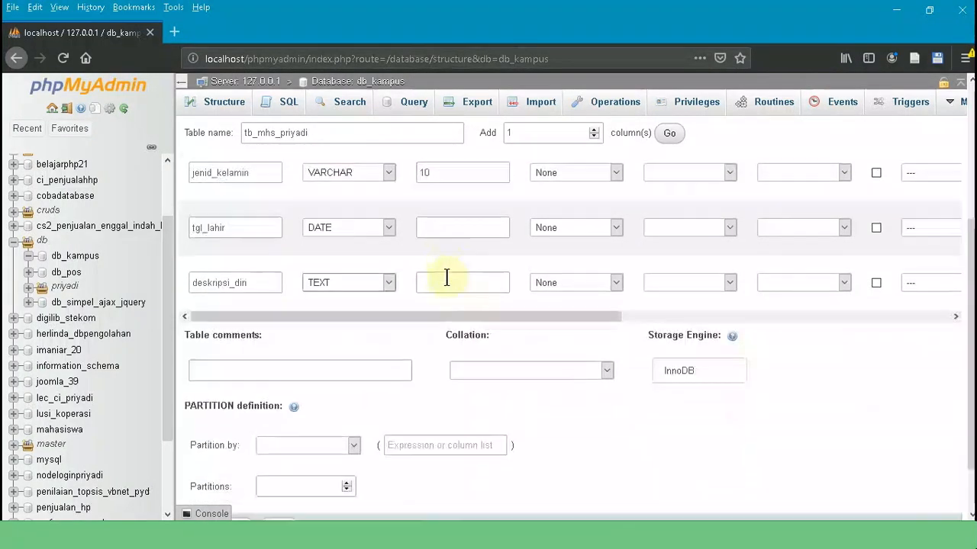
{"action": "left_click", "coordinate": [278, 466]}
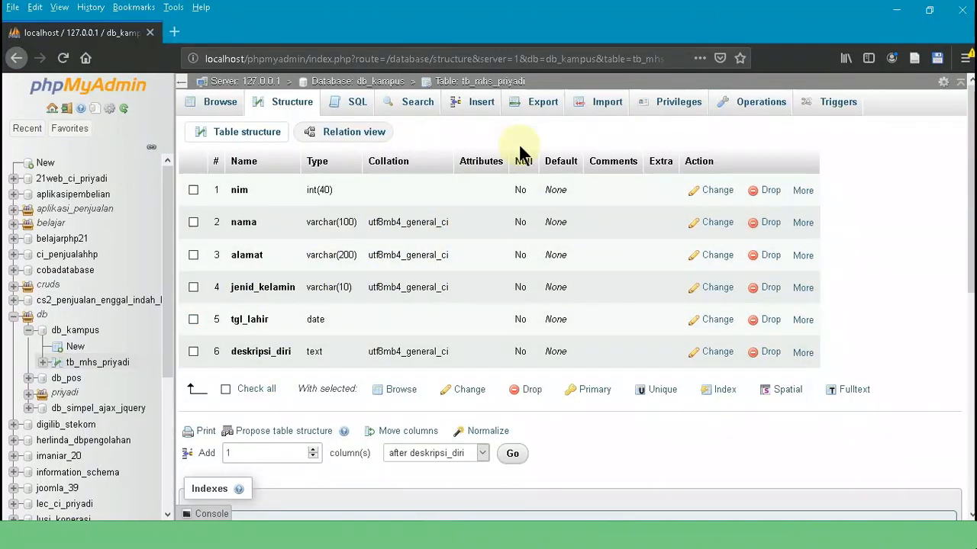
- Start adding one column at the beginning of the student table
{"action": "scroll", "coordinate": [320, 425], "scroll_direction": "down", "scroll_amount": 2}
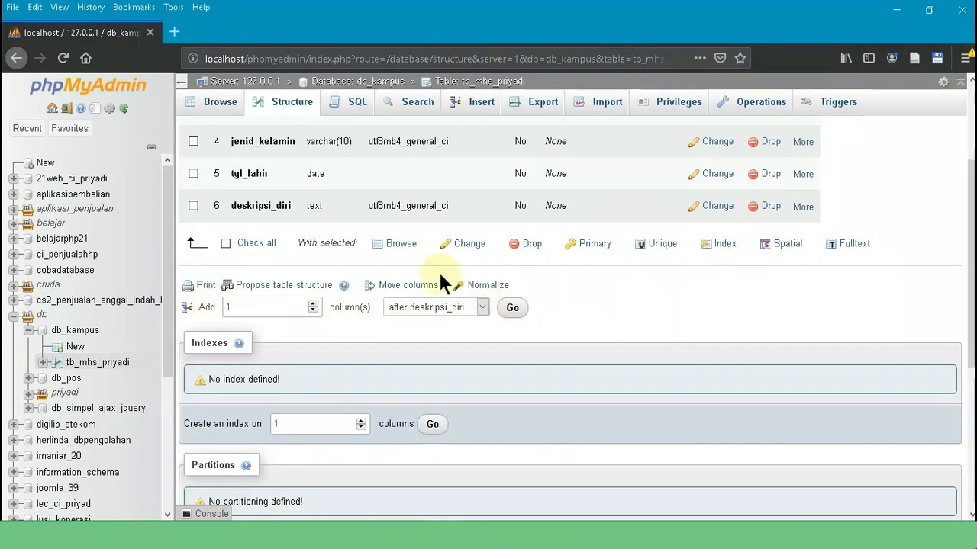
{"action": "scroll", "coordinate": [348, 226], "scroll_direction": "up", "scroll_amount": 1}
{"action": "scroll", "coordinate": [504, 412], "scroll_direction": "up", "scroll_amount": 1}
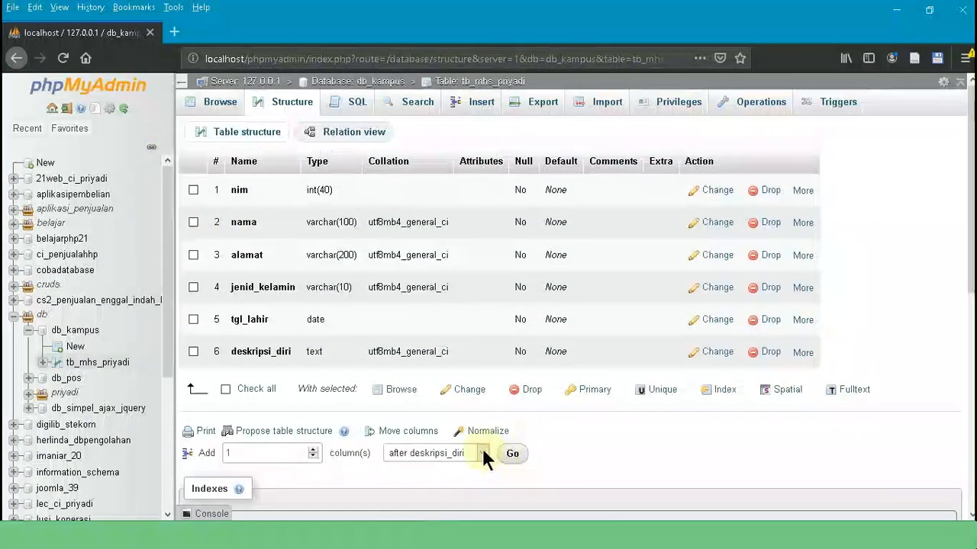
{"action": "left_click", "coordinate": [482, 453]}
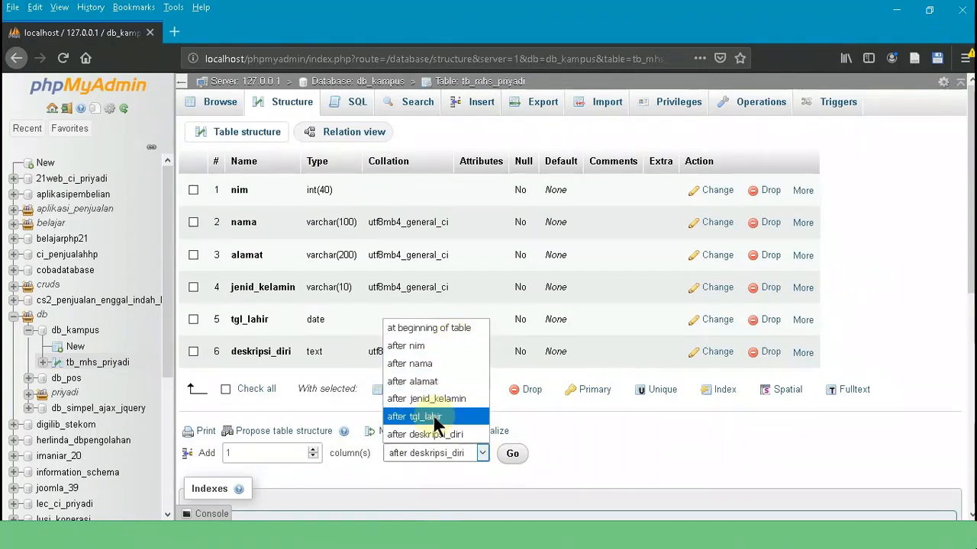
{"action": "left_click", "coordinate": [437, 328]}
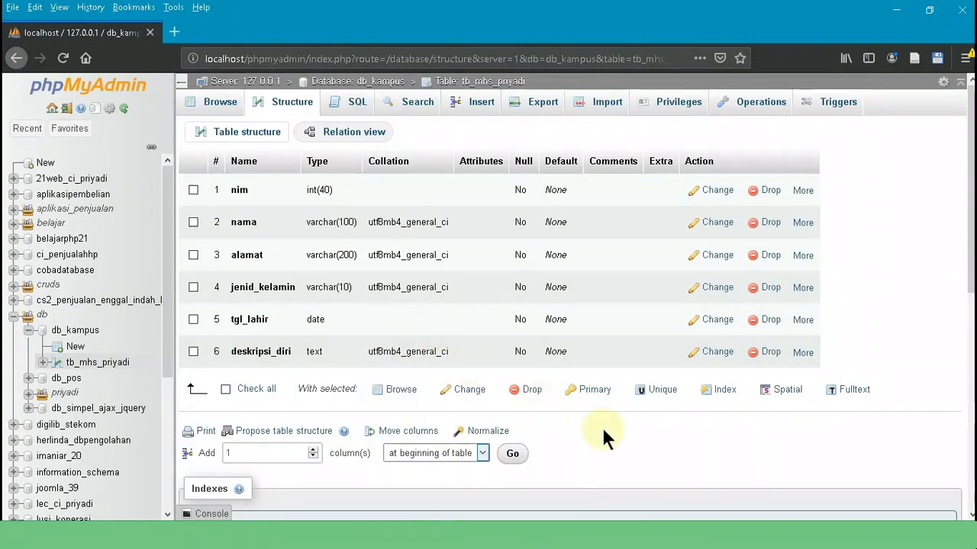
{"action": "scroll", "coordinate": [602, 427], "scroll_direction": "down", "scroll_amount": 3}
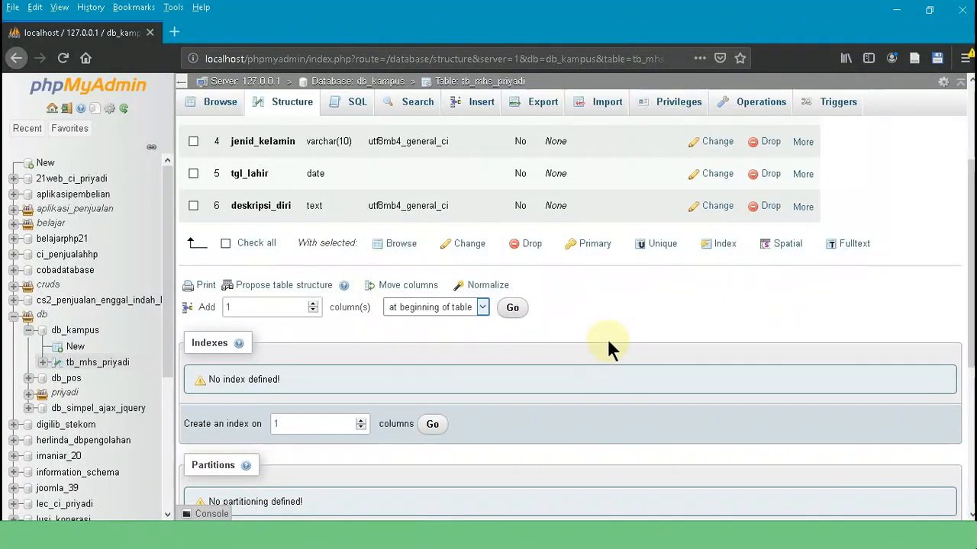
{"action": "left_click", "coordinate": [511, 309]}
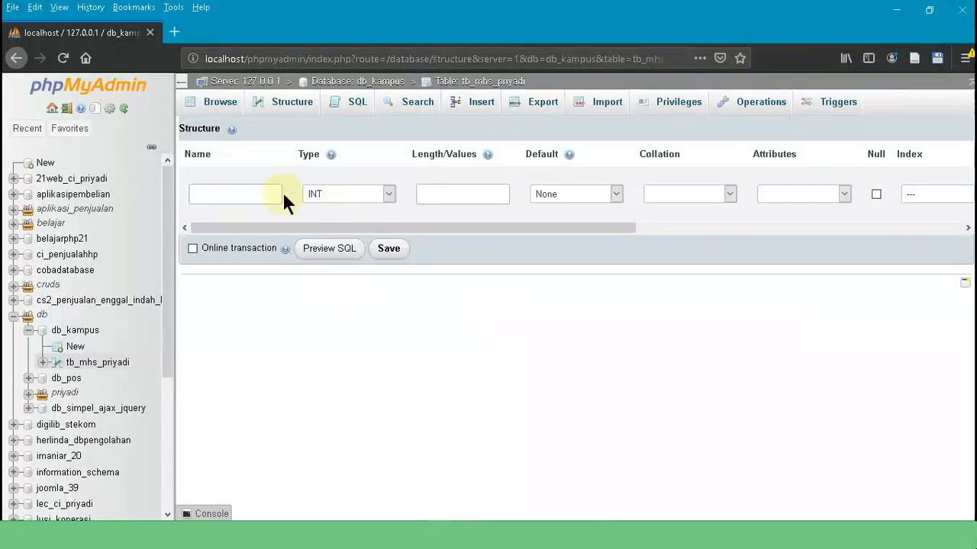
- Define the new column as id_mhs, type INT, with auto-increment as the primary key, and save it
{"action": "left_click", "coordinate": [260, 193]}
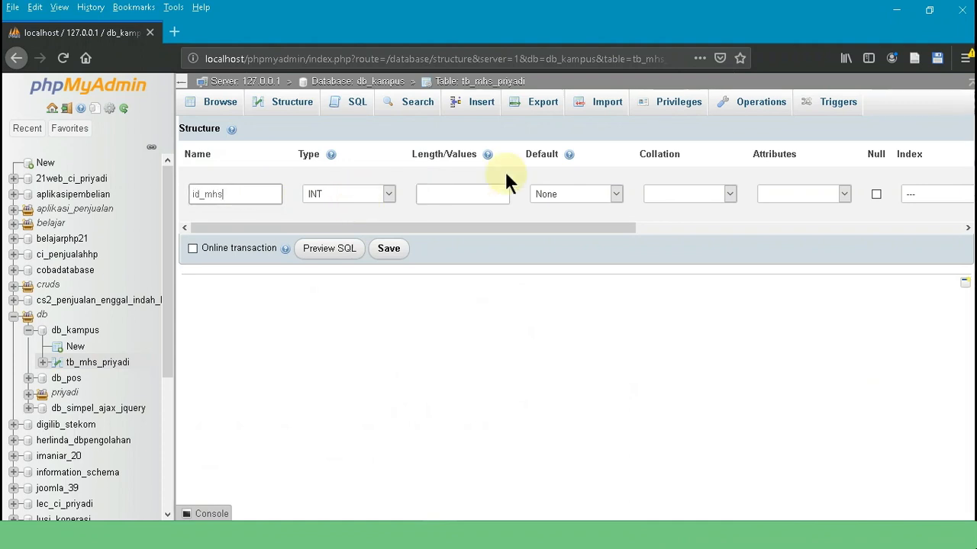
{"action": "scroll", "coordinate": [436, 228], "scroll_direction": "right", "scroll_amount": 3}
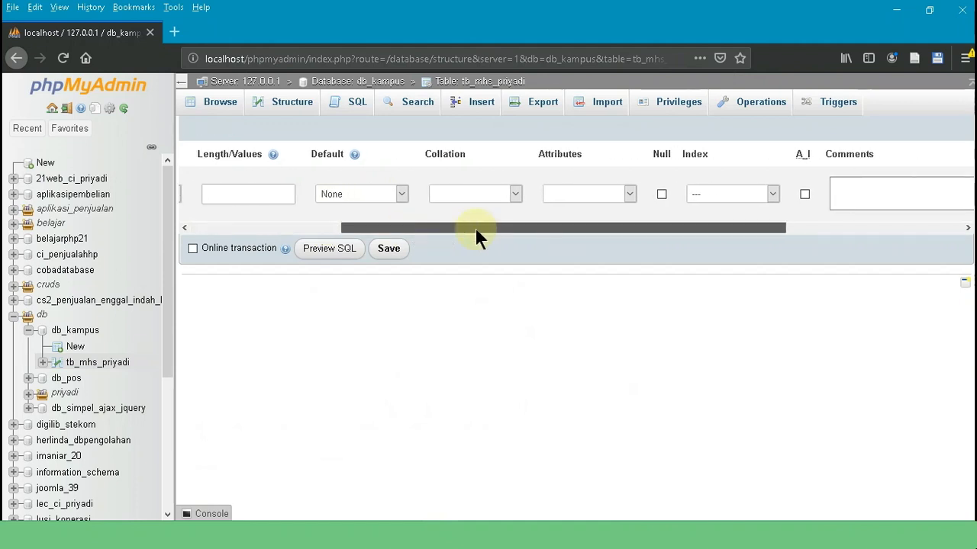
{"action": "left_click", "coordinate": [827, 195]}
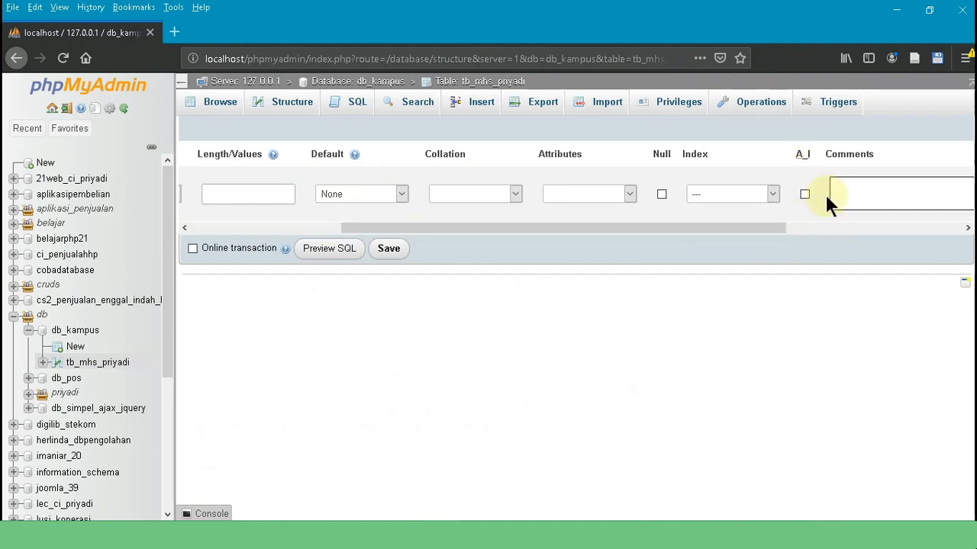
{"action": "left_click_drag", "start_coordinate": [596, 224], "coordinate": [638, 226]}
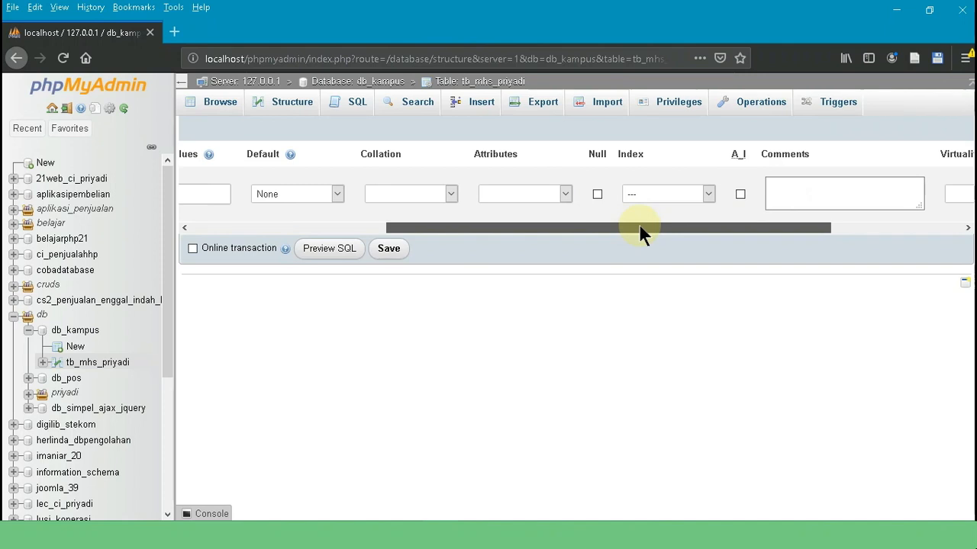
{"action": "left_click_drag", "start_coordinate": [638, 223], "coordinate": [638, 224]}
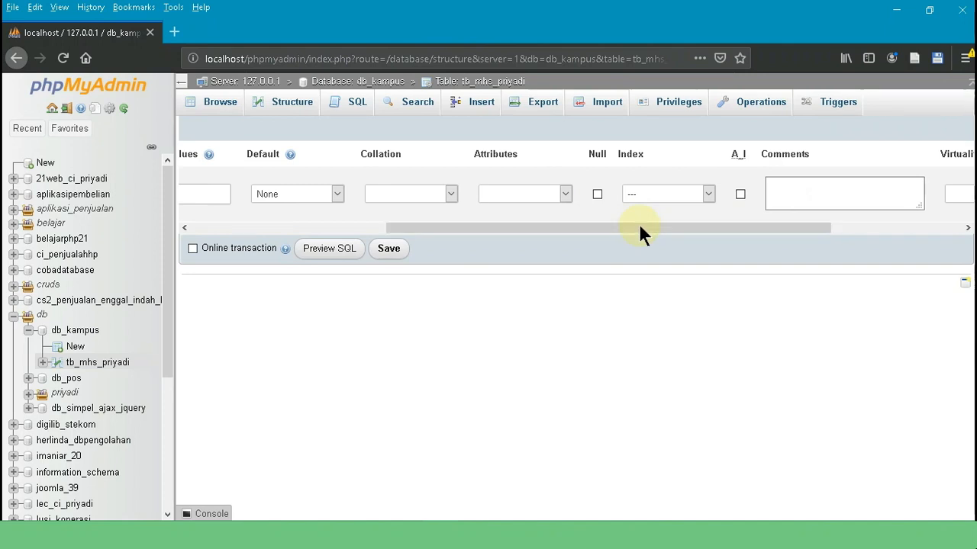
{"action": "left_click", "coordinate": [739, 193]}
{"action": "left_click", "coordinate": [391, 250]}
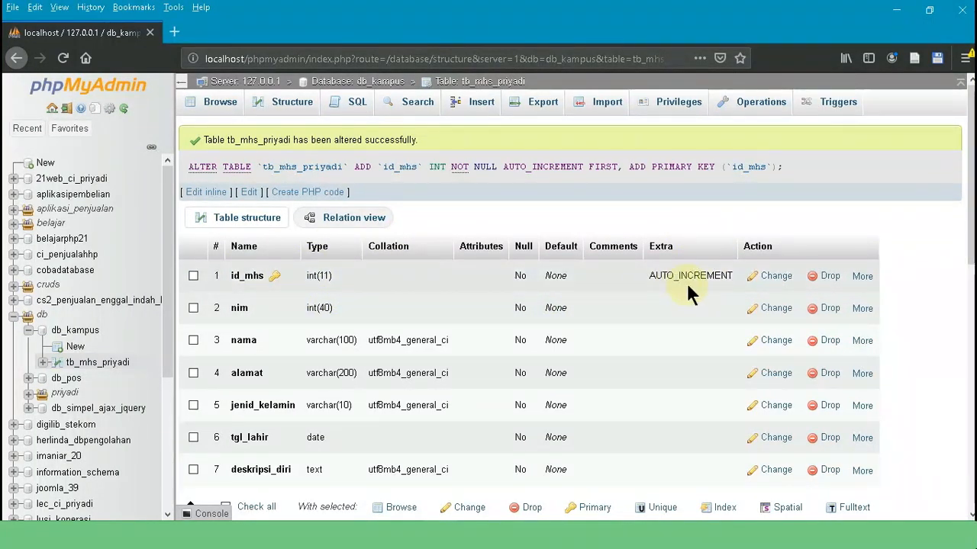
- Check the outline and the table structure, and open the form for inserting a record into the student table
{"action": "left_click", "coordinate": [405, 534]}
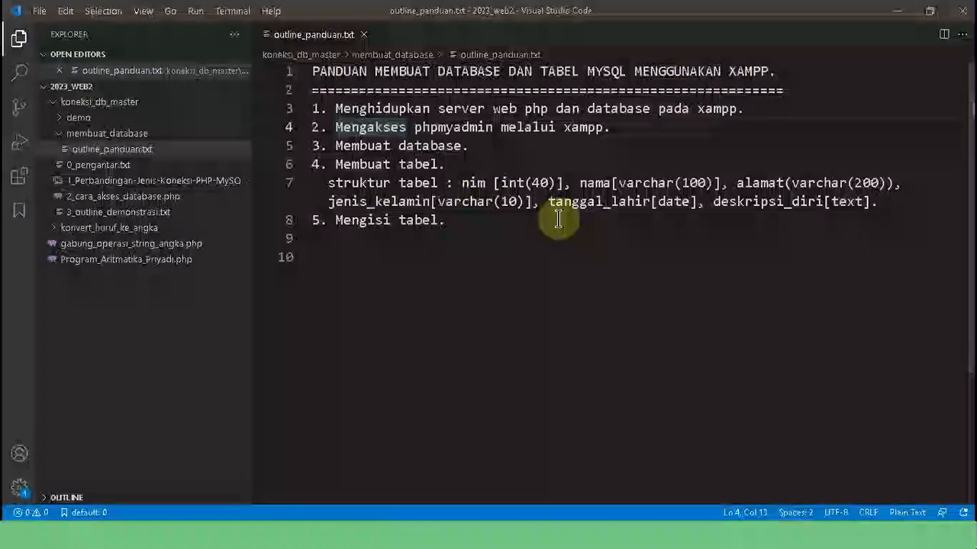
{"action": "left_click", "coordinate": [897, 11]}
{"action": "scroll", "coordinate": [610, 399], "scroll_direction": "down", "scroll_amount": 3}
{"action": "scroll", "coordinate": [605, 389], "scroll_direction": "up", "scroll_amount": 3}
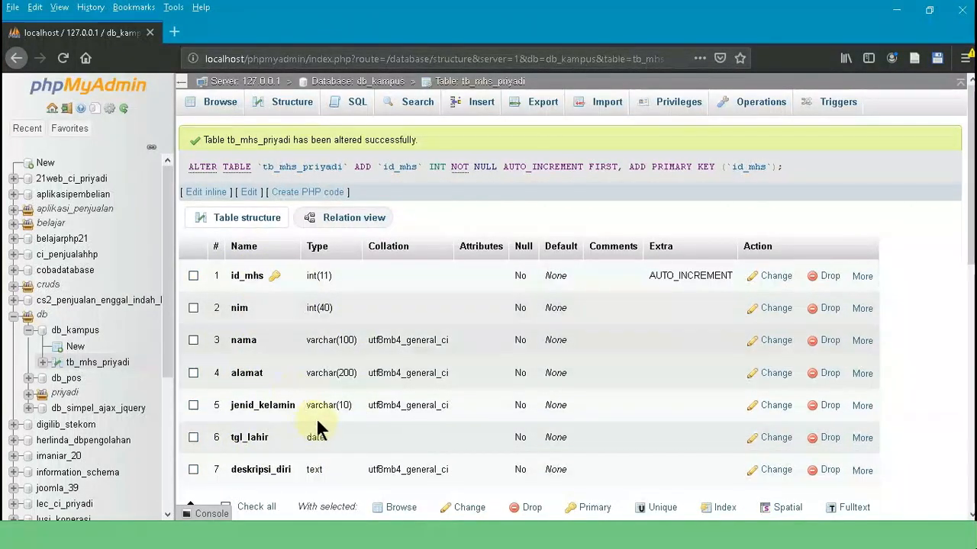
{"action": "scroll", "coordinate": [318, 427], "scroll_direction": "down", "scroll_amount": 3}
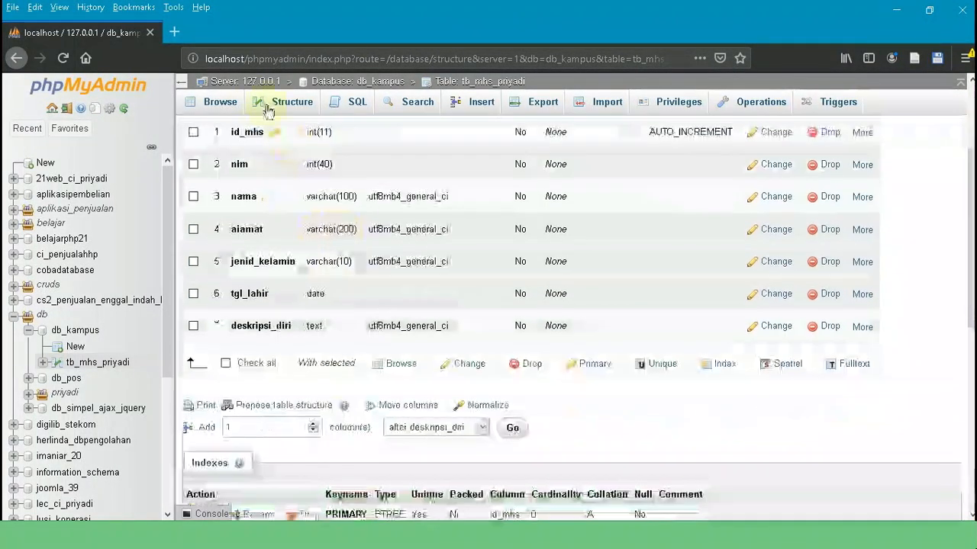
{"action": "scroll", "coordinate": [387, 313], "scroll_direction": "up", "scroll_amount": 3}
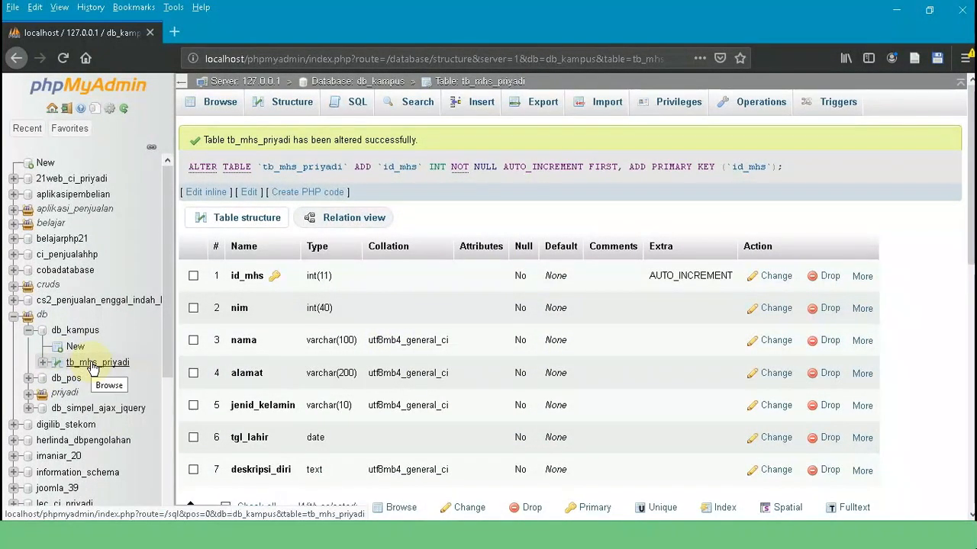
{"action": "left_click", "coordinate": [481, 105]}
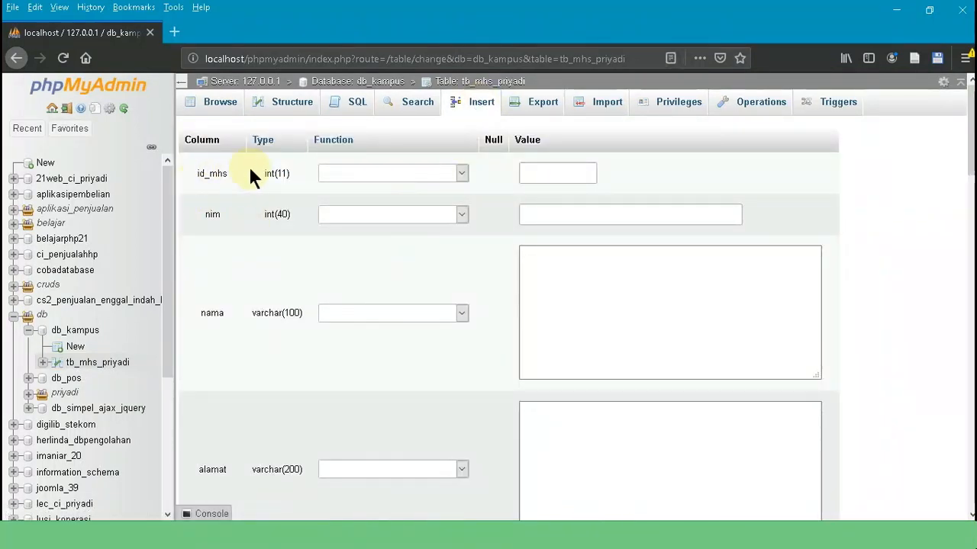
- Enter the student's nim number, name and address in the new record
{"action": "left_click", "coordinate": [593, 220]}
{"action": "type", "text": "123123"}
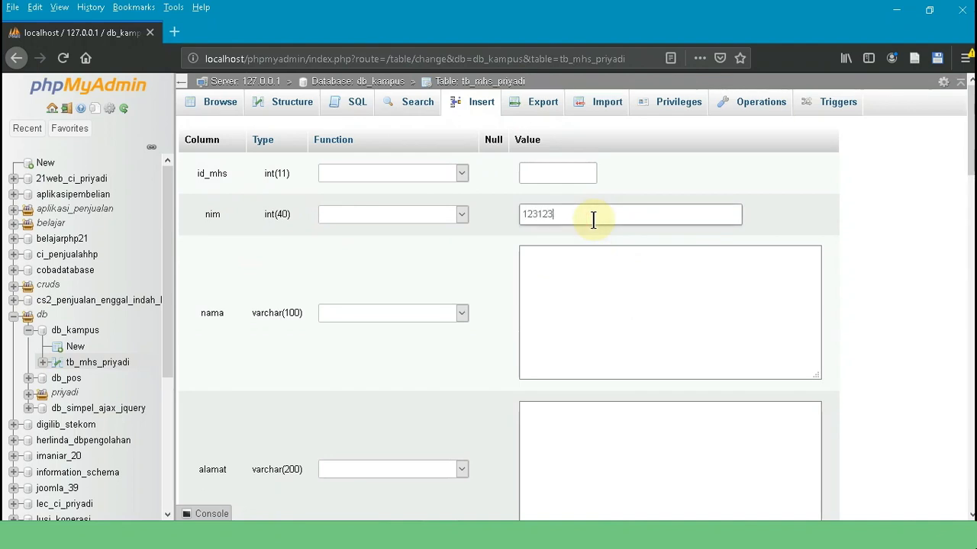
{"action": "scroll", "coordinate": [592, 233], "scroll_direction": "down", "scroll_amount": 2}
{"action": "left_click", "coordinate": [580, 227]}
{"action": "type", "text": "P"}
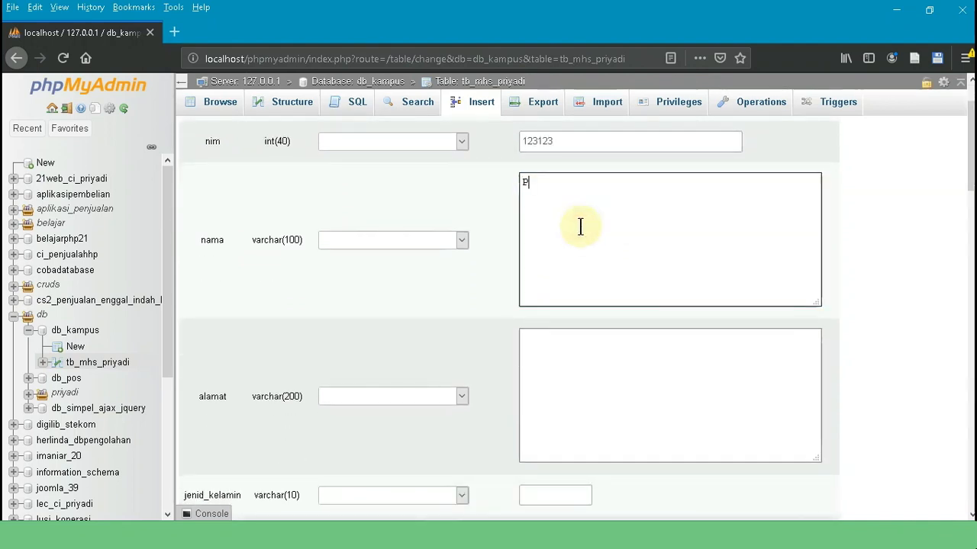
{"action": "type", "text": "riyadi"}
{"action": "scroll", "coordinate": [585, 251], "scroll_direction": "down", "scroll_amount": 4}
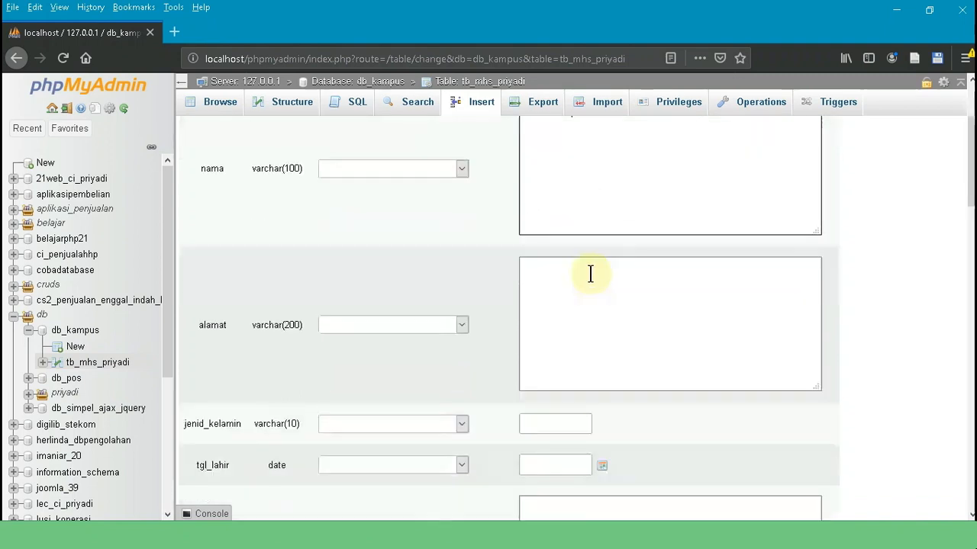
{"action": "left_click", "coordinate": [588, 242]}
{"action": "type", "text": "Bandungan"}
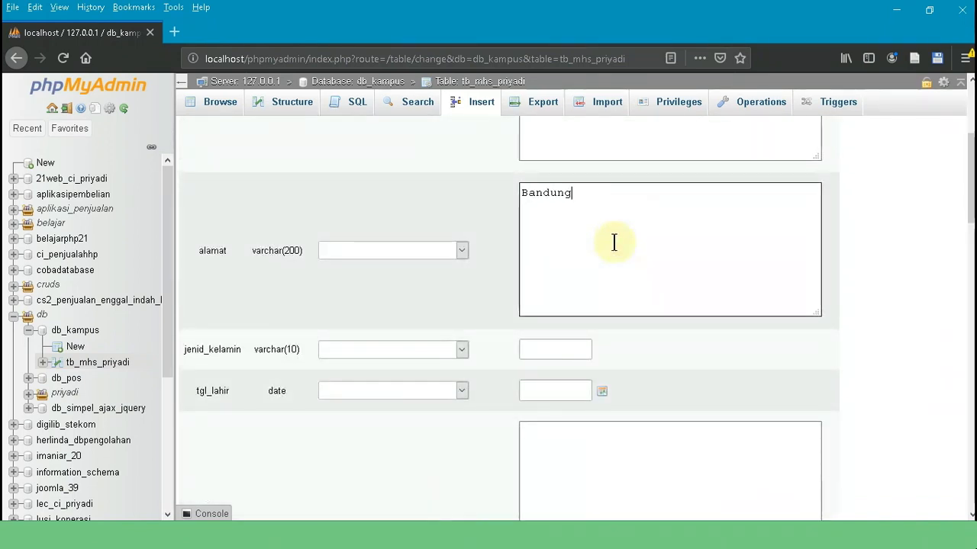
- Set the jenid_kelamin value of the new record to Laki-laki
{"action": "scroll", "coordinate": [613, 242], "scroll_direction": "down", "scroll_amount": 2}
{"action": "left_click", "coordinate": [546, 275]}
{"action": "type", "text": "laki"}
{"action": "key", "text": "BackSpace"}
{"action": "key", "text": "BackSpace"}
{"action": "key", "text": "BackSpace"}
{"action": "key", "text": "BackSpace"}
{"action": "type", "text": "Laki"}
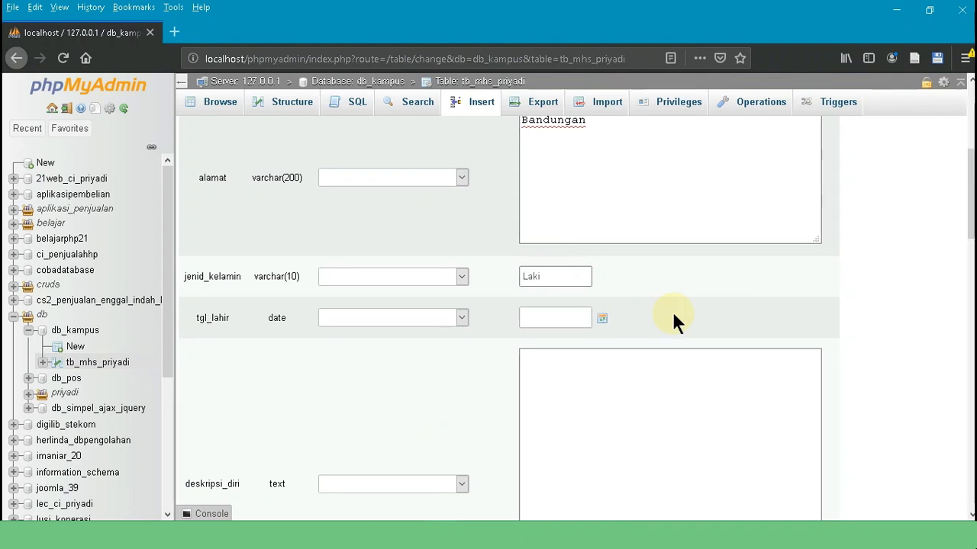
{"action": "type", "text": "-laki"}
- Choose the student's birth date for tgl_lahir in the first record from the date picker
{"action": "scroll", "coordinate": [593, 261], "scroll_direction": "down", "scroll_amount": 3}
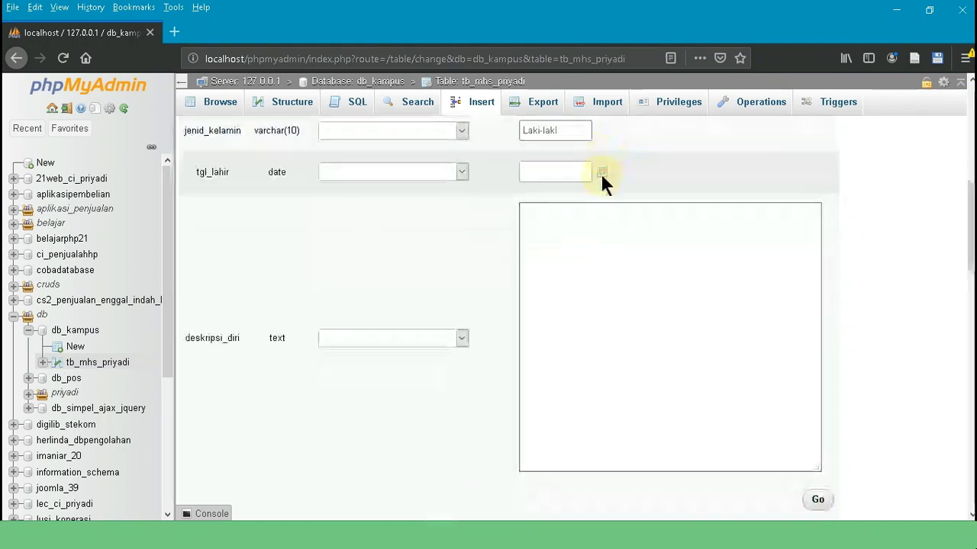
{"action": "left_click", "coordinate": [602, 172]}
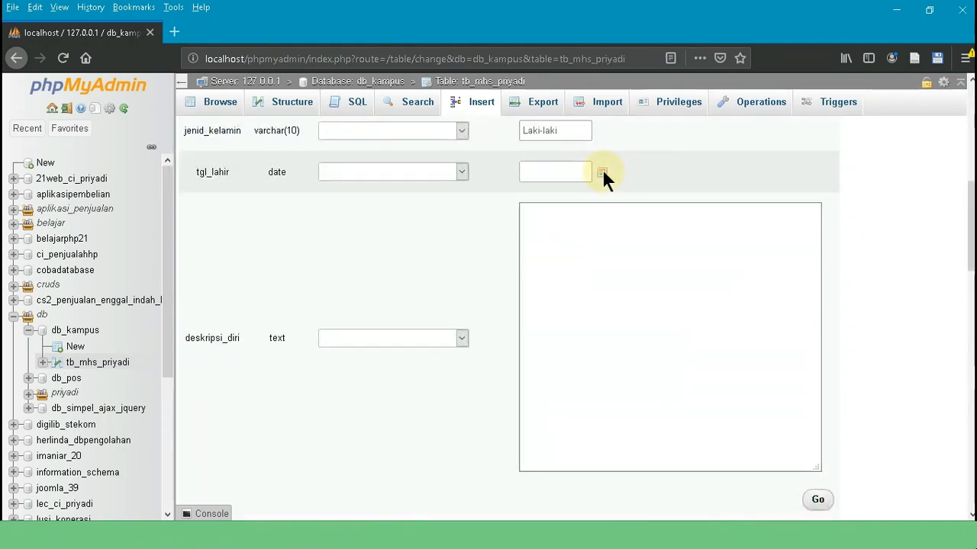
{"action": "left_click", "coordinate": [629, 198]}
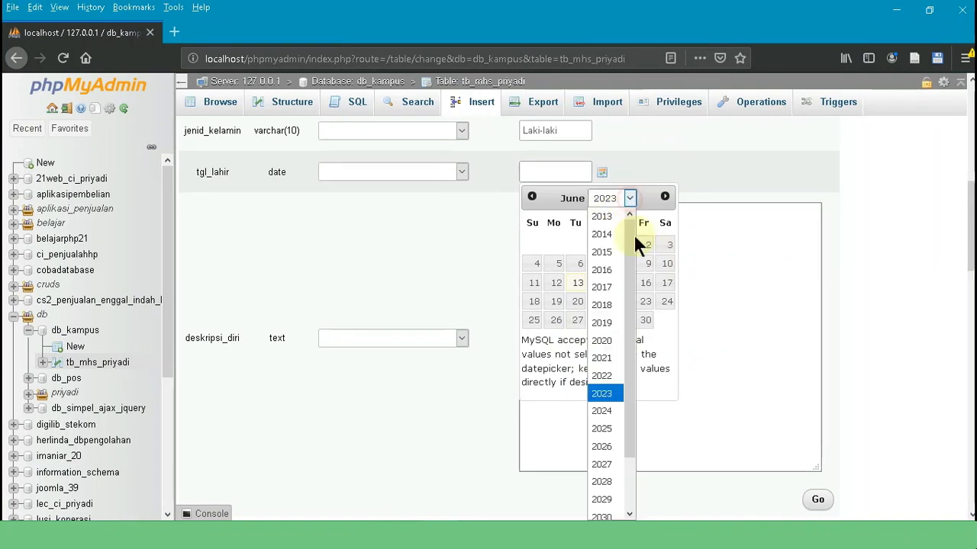
{"action": "left_click_drag", "start_coordinate": [629, 235], "coordinate": [628, 357]}
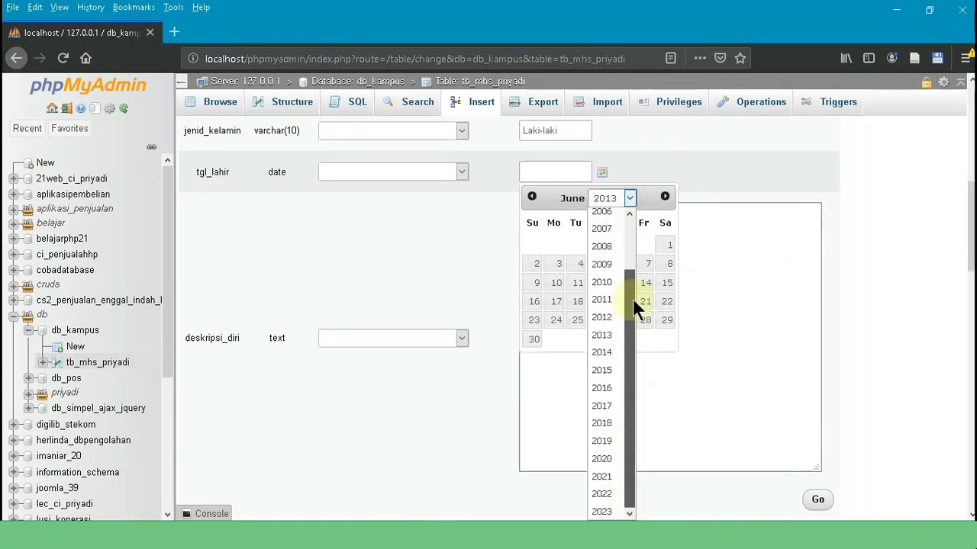
{"action": "left_click_drag", "start_coordinate": [632, 300], "coordinate": [641, 203]}
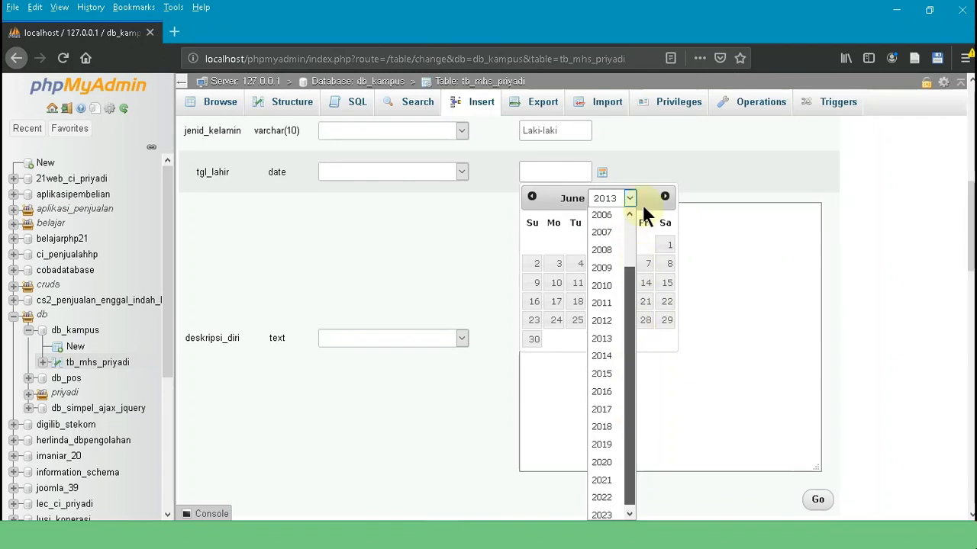
{"action": "left_click", "coordinate": [614, 217]}
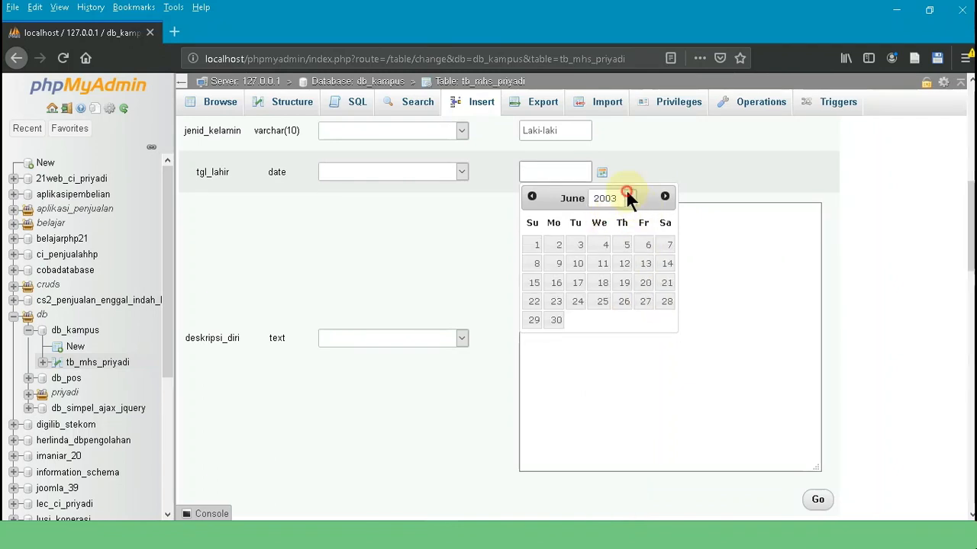
{"action": "left_click", "coordinate": [626, 192]}
{"action": "left_click", "coordinate": [618, 342]}
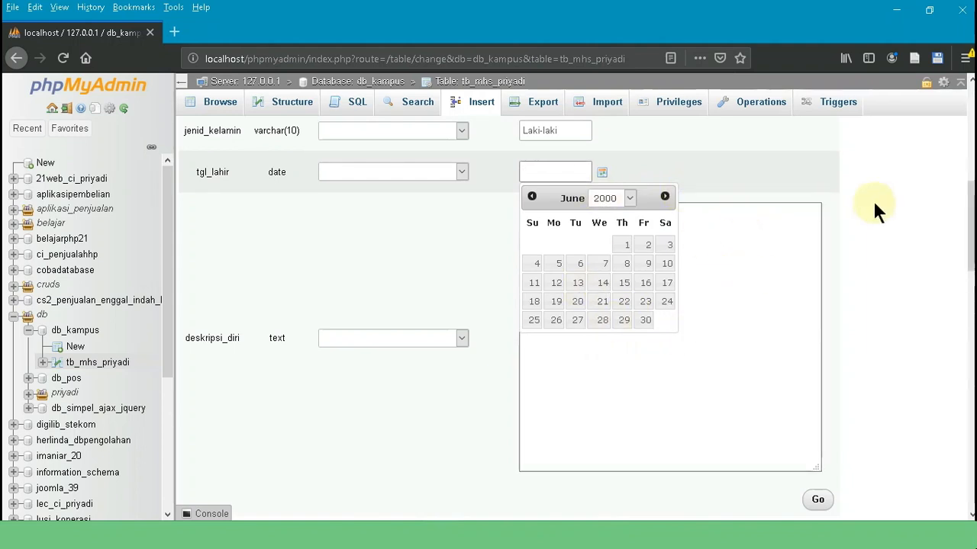
{"action": "left_click", "coordinate": [531, 197]}
{"action": "left_click", "coordinate": [532, 196]}
{"action": "left_click", "coordinate": [532, 197]}
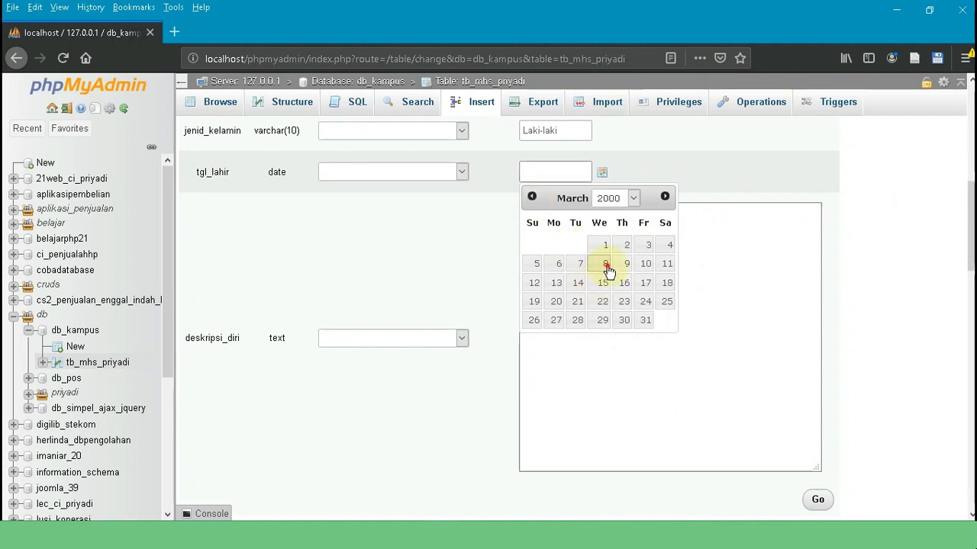
{"action": "left_click", "coordinate": [608, 269]}
- Enter "ini hanya data dummy saja" as the first record's deskripsi_diri
{"action": "left_click", "coordinate": [736, 301]}
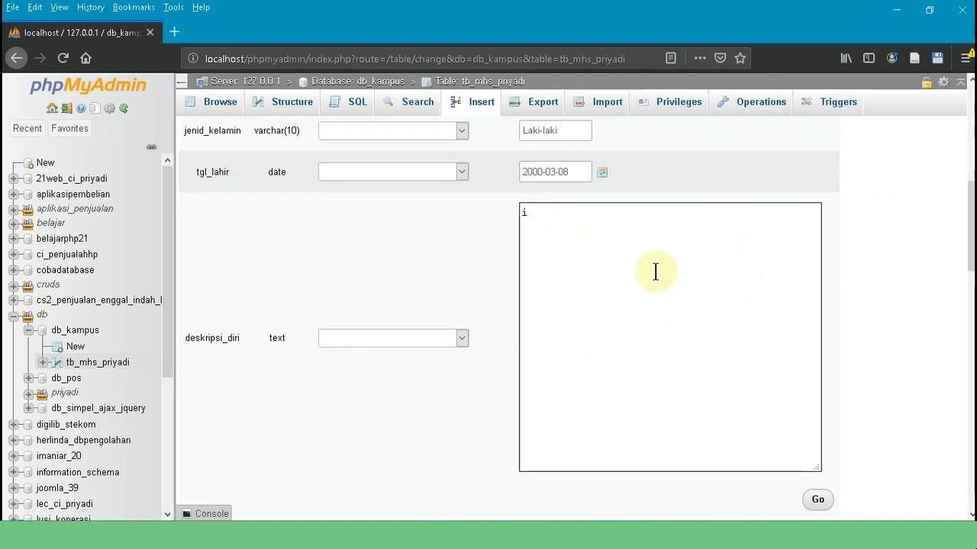
{"action": "type", "text": "ni"}
{"action": "type", "text": " hana"}
{"action": "type", "text": "a data"}
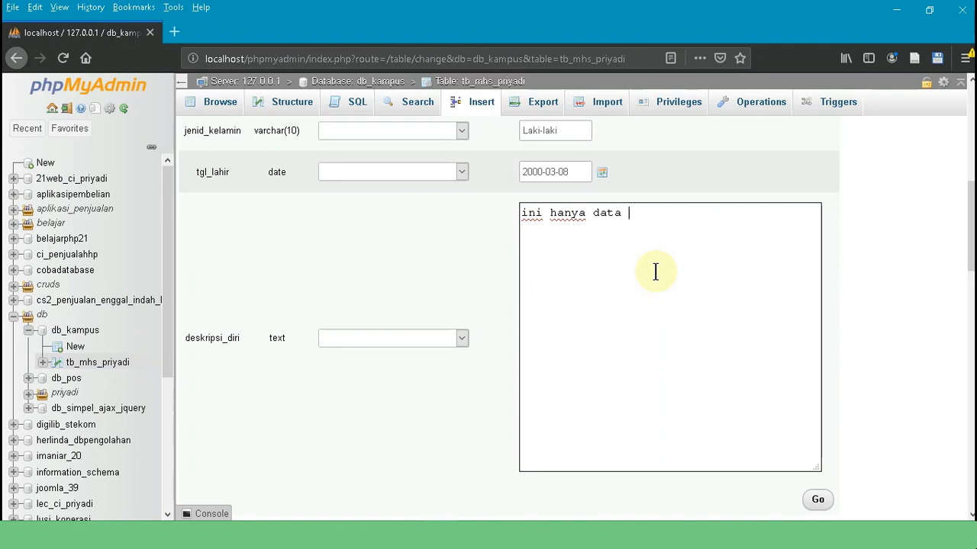
{"action": "type", "text": " dum"}
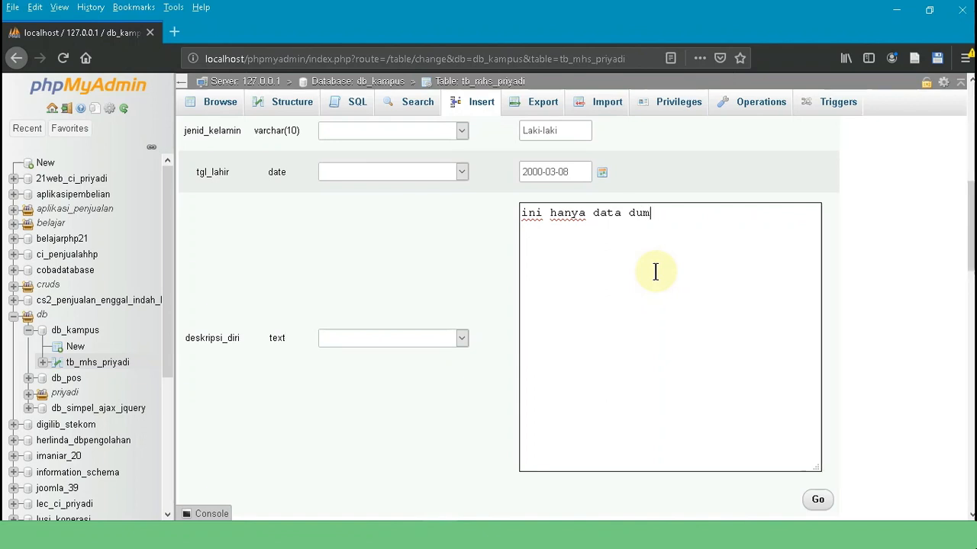
{"action": "type", "text": "my saja"}
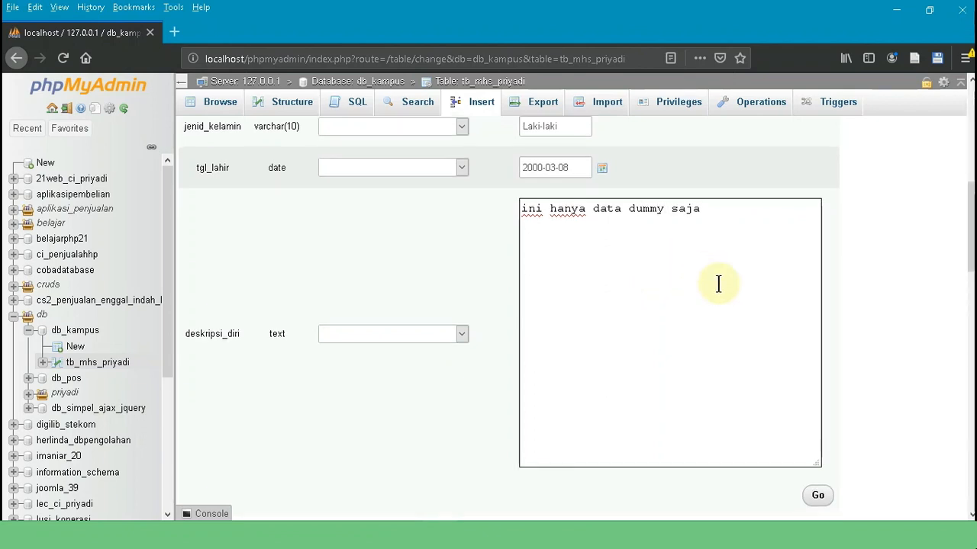
- Look over the first record's entered values and the blank entry form for the second record
{"action": "scroll", "coordinate": [718, 282], "scroll_direction": "down", "scroll_amount": 4}
{"action": "scroll", "coordinate": [718, 282], "scroll_direction": "up", "scroll_amount": 5}
{"action": "scroll", "coordinate": [719, 282], "scroll_direction": "down", "scroll_amount": 4}
{"action": "scroll", "coordinate": [719, 281], "scroll_direction": "down", "scroll_amount": 3}
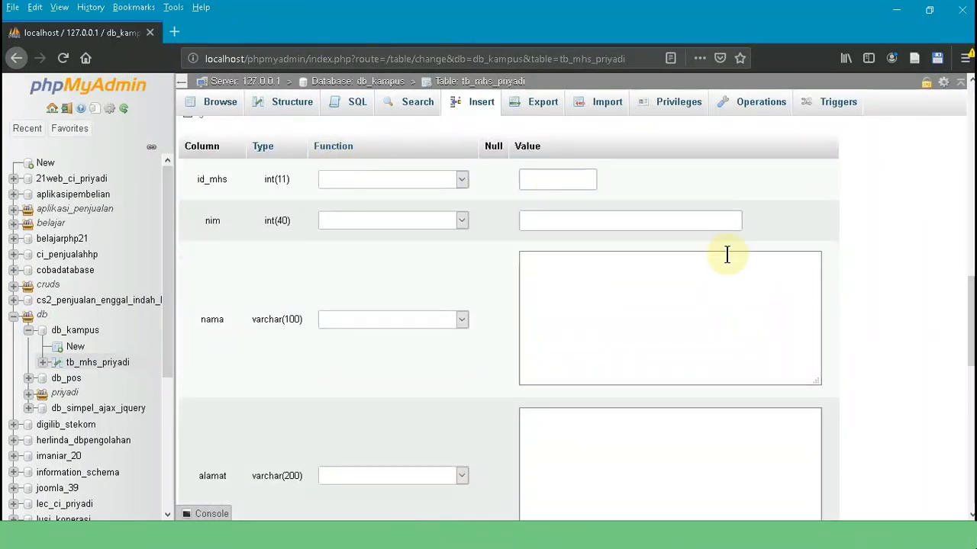
{"action": "scroll", "coordinate": [717, 252], "scroll_direction": "up", "scroll_amount": 1}
{"action": "scroll", "coordinate": [719, 251], "scroll_direction": "up", "scroll_amount": 10}
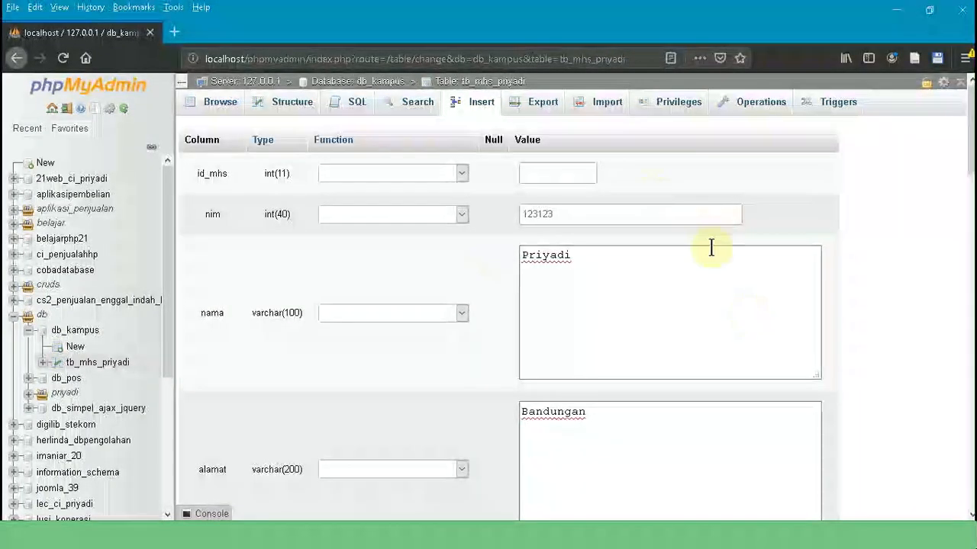
{"action": "scroll", "coordinate": [756, 295], "scroll_direction": "down", "scroll_amount": 8}
{"action": "scroll", "coordinate": [755, 292], "scroll_direction": "down", "scroll_amount": 8}
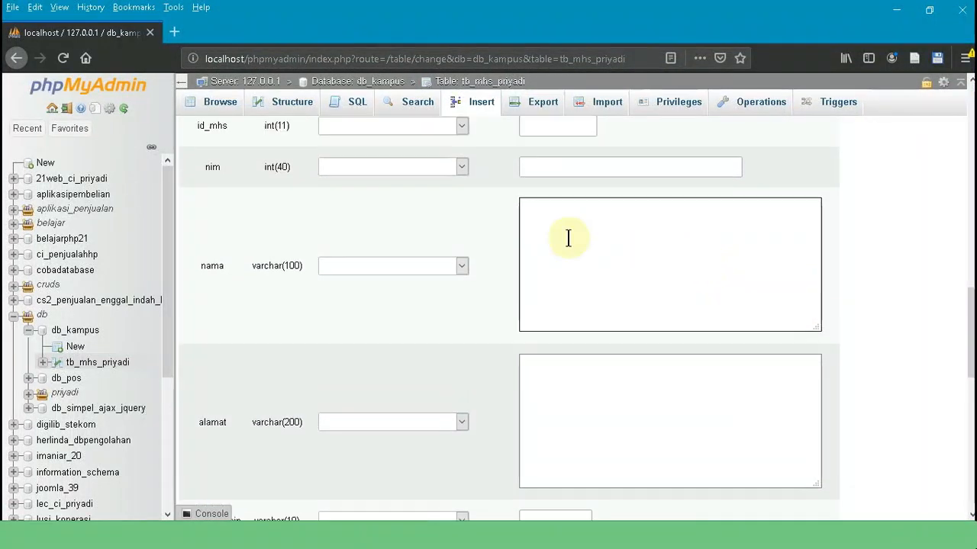
- Enter the second student's nim number, name and address in the second record
{"action": "scroll", "coordinate": [712, 331], "scroll_direction": "up", "scroll_amount": 3}
{"action": "left_click", "coordinate": [584, 294]}
{"action": "type", "text": "111111"}
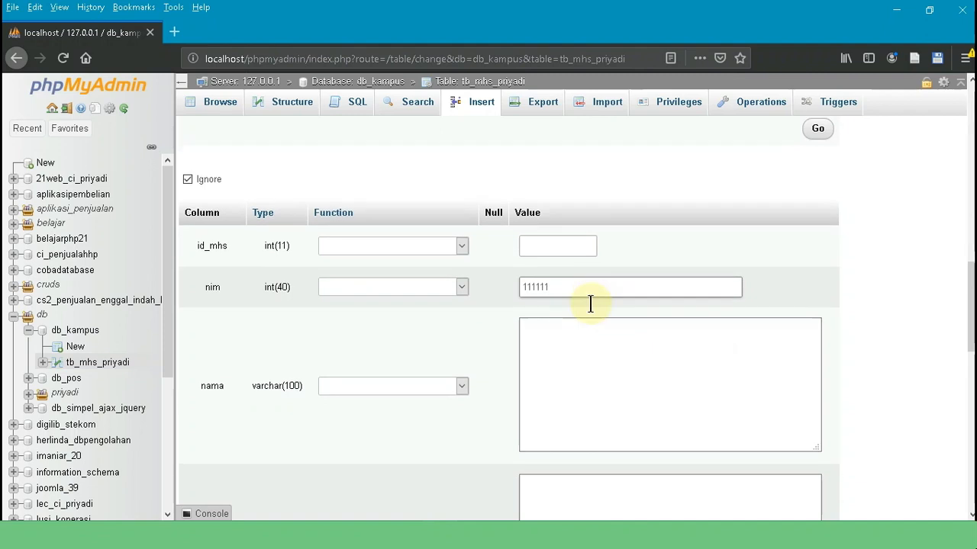
{"action": "scroll", "coordinate": [588, 301], "scroll_direction": "down", "scroll_amount": 3}
{"action": "left_click", "coordinate": [619, 236]}
{"action": "type", "text": "Paryanto"}
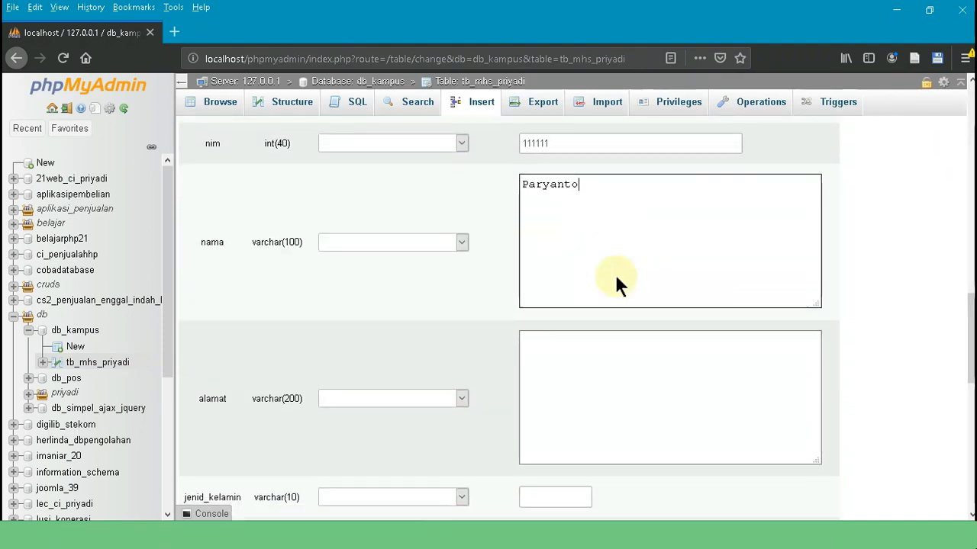
{"action": "scroll", "coordinate": [615, 283], "scroll_direction": "down", "scroll_amount": 2}
{"action": "left_click", "coordinate": [584, 333]}
{"action": "type", "text": "Genuk Sari"}
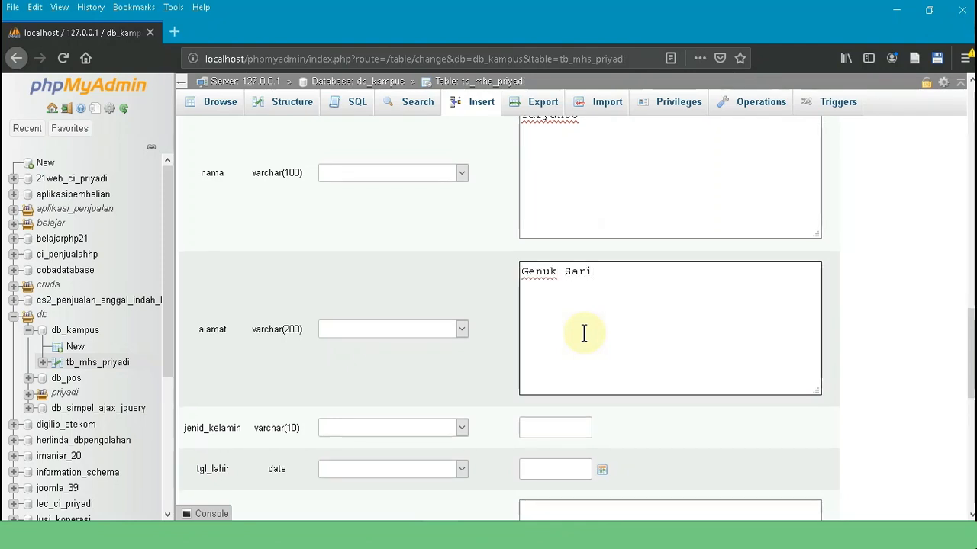
- Set the second record's jenid_kelamin value to Laki-laki
{"action": "scroll", "coordinate": [584, 333], "scroll_direction": "down", "scroll_amount": 4}
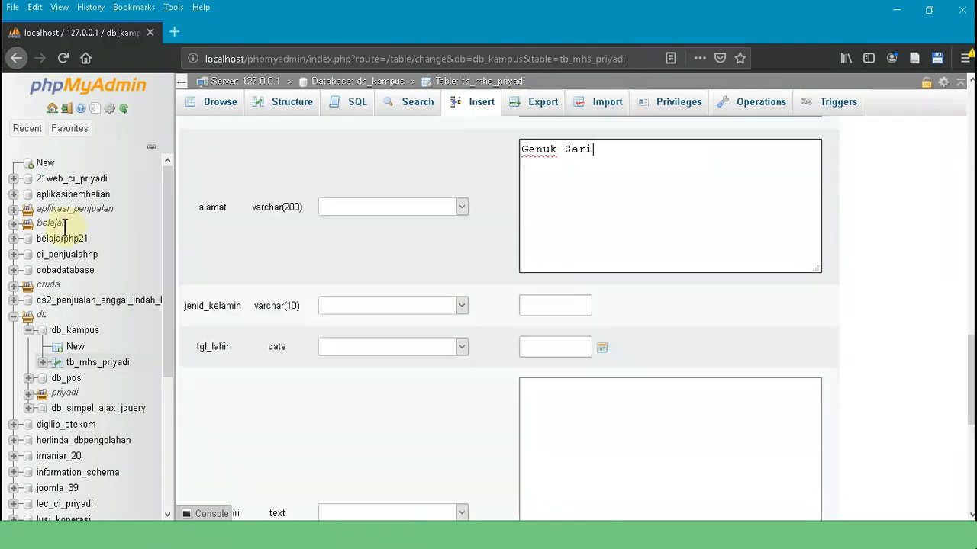
{"action": "left_click", "coordinate": [540, 280]}
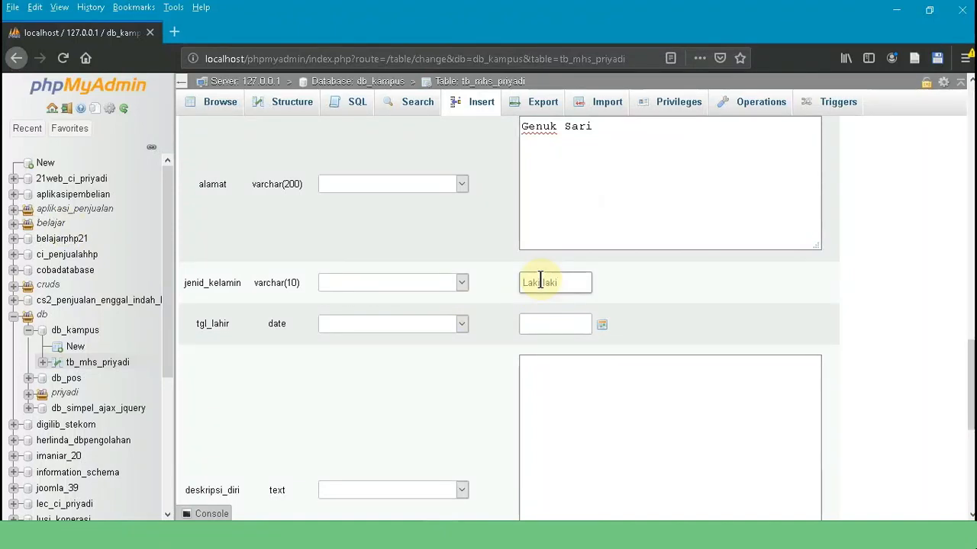
{"action": "left_click", "coordinate": [527, 321]}
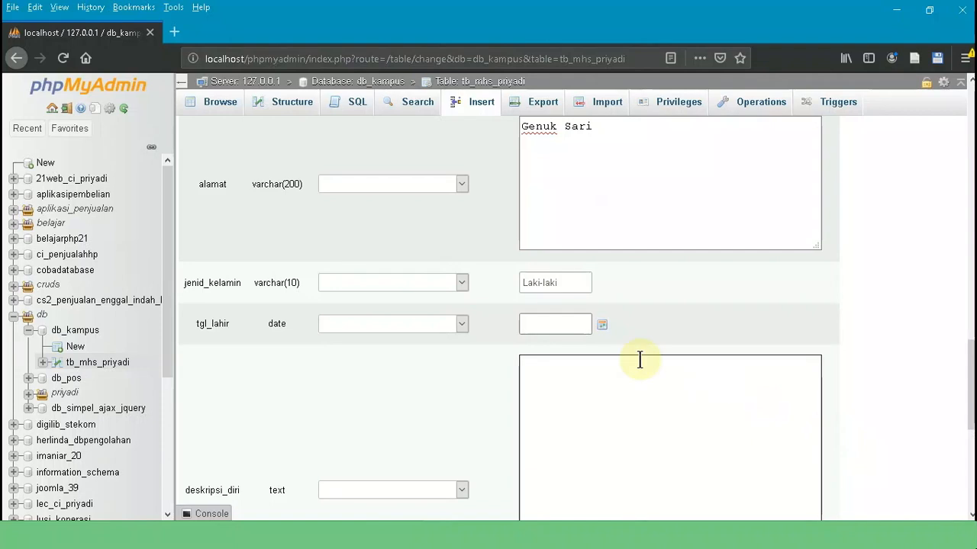
- Choose the second student's birth date for tgl_lahir from the date picker
{"action": "left_click", "coordinate": [601, 323]}
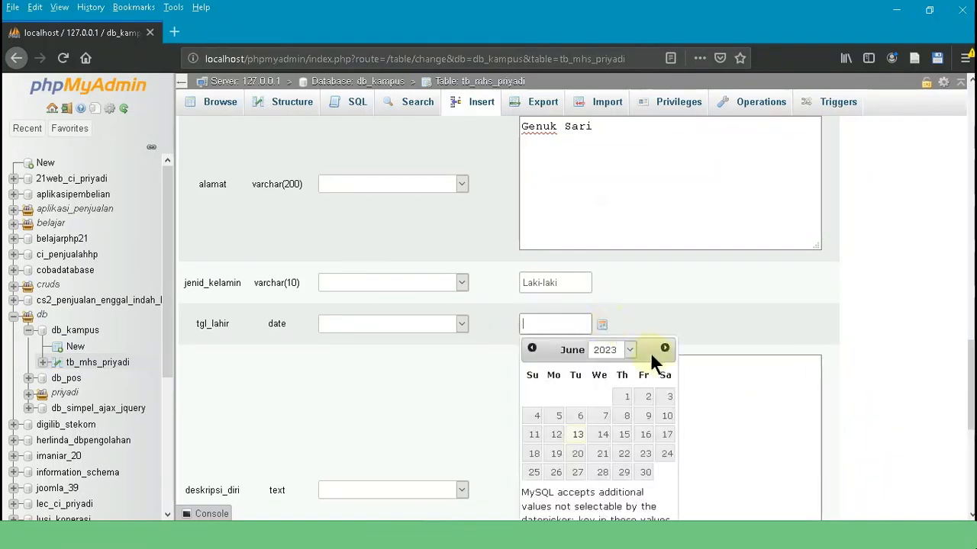
{"action": "left_click", "coordinate": [627, 350]}
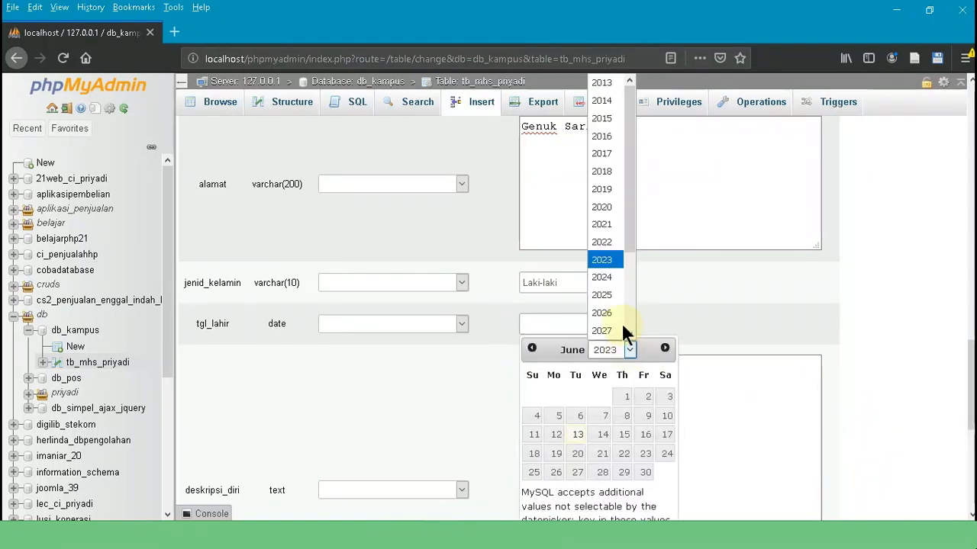
{"action": "left_click", "coordinate": [604, 82]}
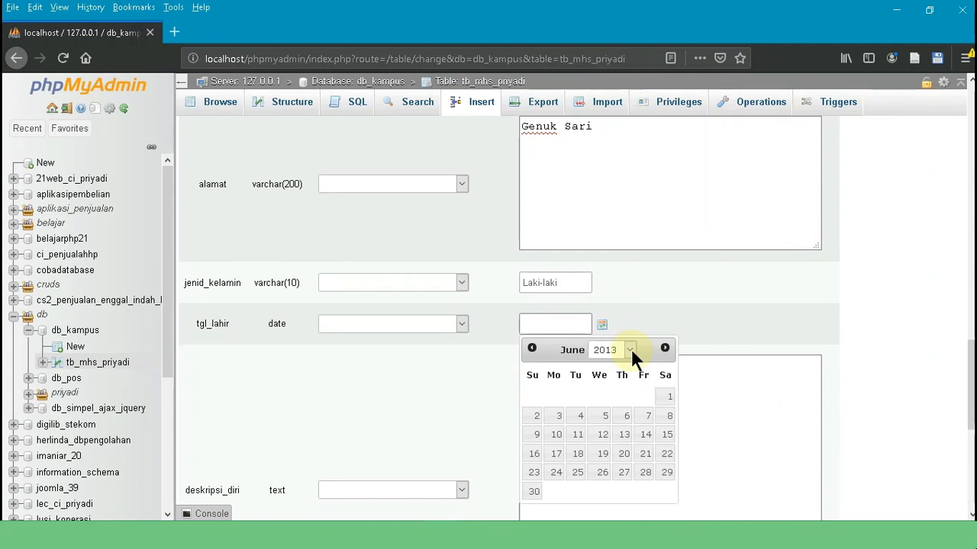
{"action": "left_click", "coordinate": [631, 349]}
{"action": "left_click", "coordinate": [602, 86]}
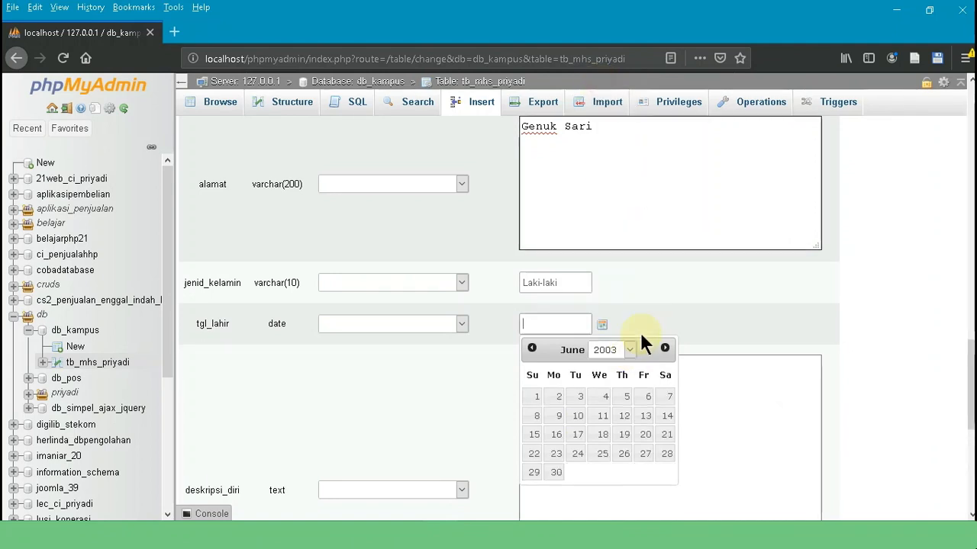
{"action": "left_click", "coordinate": [626, 349]}
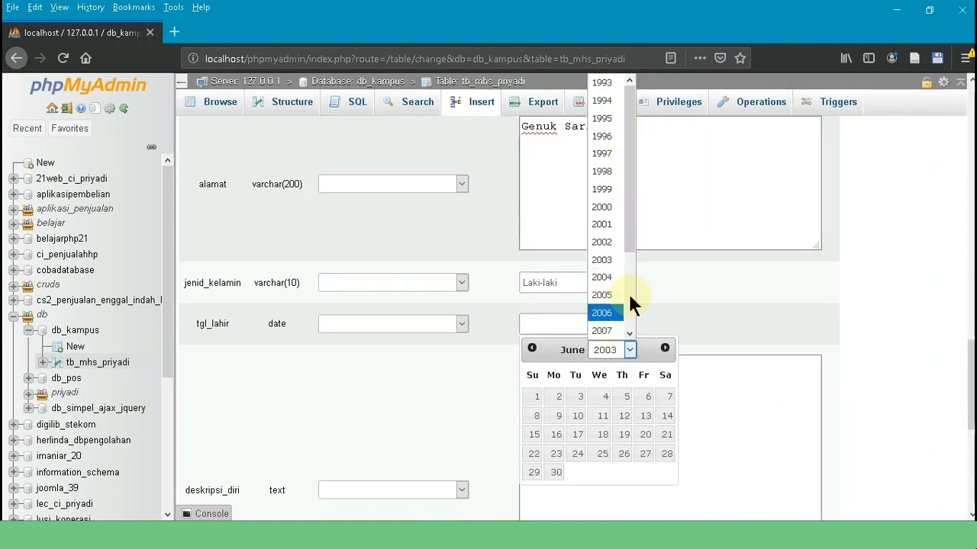
{"action": "left_click", "coordinate": [606, 207]}
{"action": "scroll", "coordinate": [574, 345], "scroll_direction": "down", "scroll_amount": 2}
{"action": "left_click", "coordinate": [534, 273]}
{"action": "left_click", "coordinate": [535, 274]}
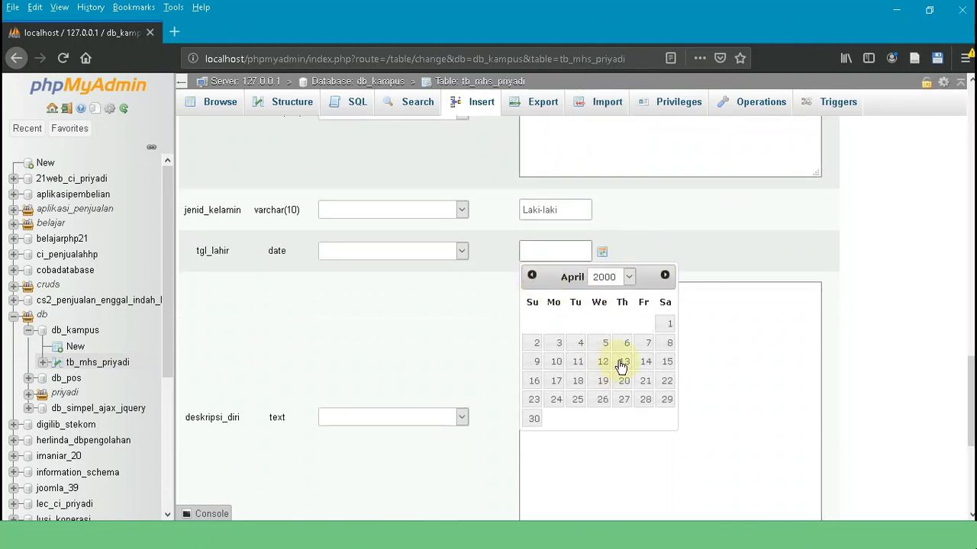
{"action": "left_click", "coordinate": [623, 363]}
- Enter "Ini hanya data dummy saja" as the second record's deskripsi_diri
{"action": "left_click", "coordinate": [753, 345]}
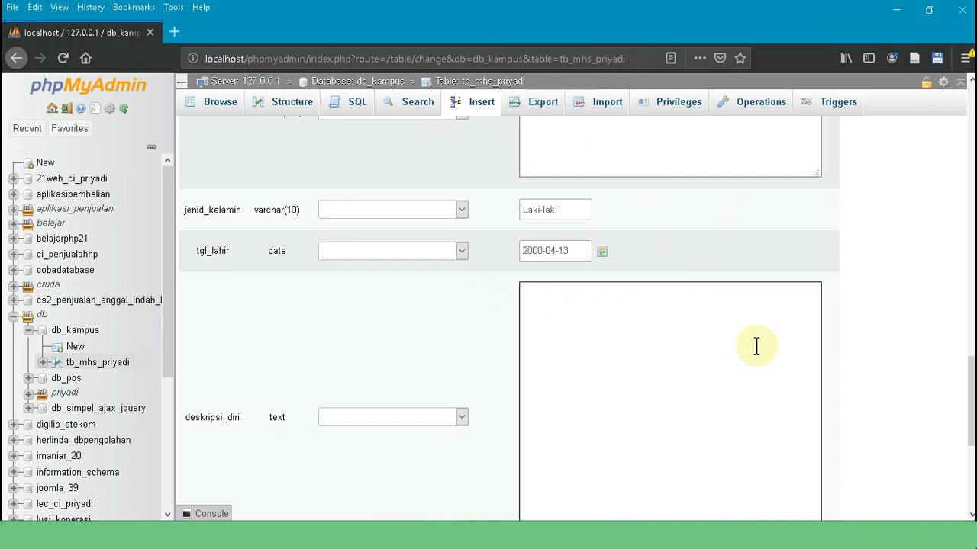
{"action": "scroll", "coordinate": [588, 290], "scroll_direction": "down", "scroll_amount": 2}
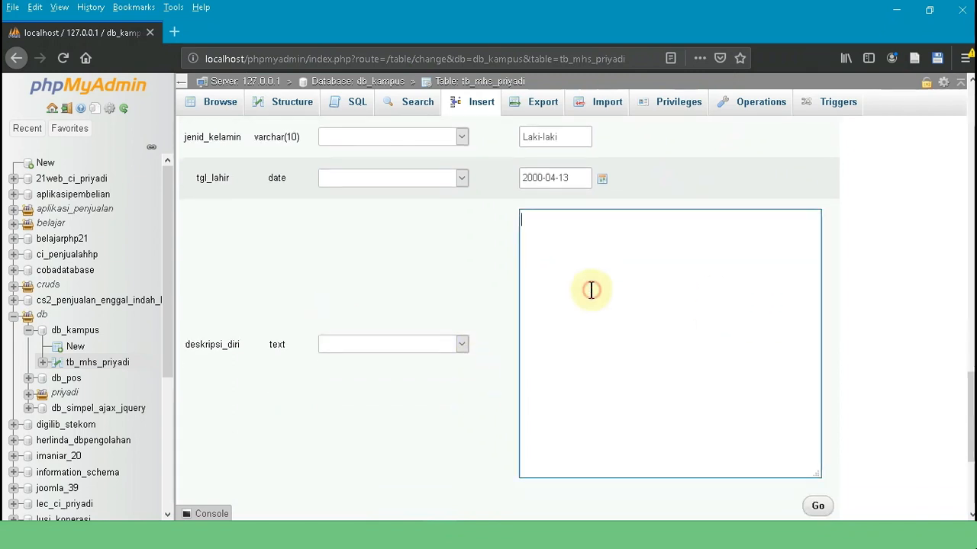
{"action": "type", "text": "Ini "}
{"action": "type", "text": "hanya dat"}
{"action": "type", "text": "a dy"}
{"action": "type", "text": "um"}
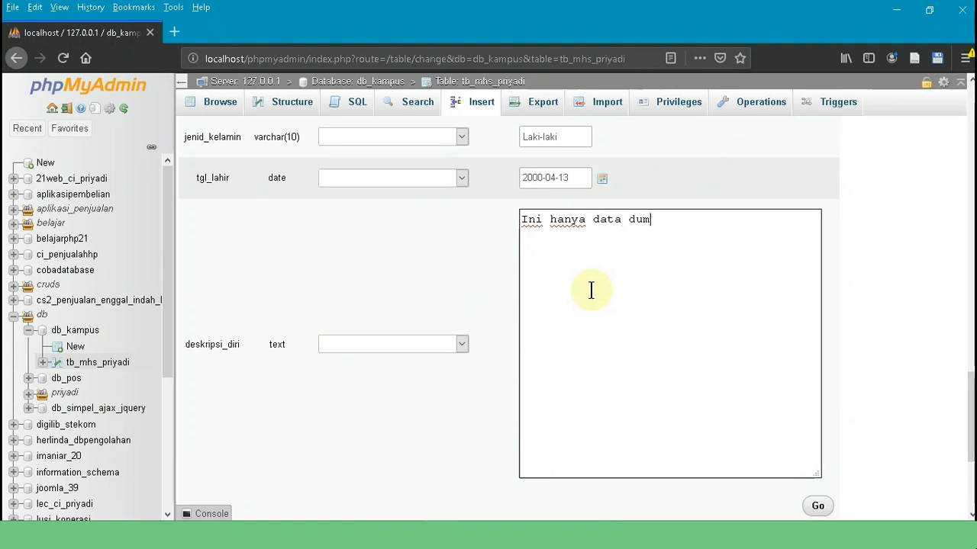
{"action": "type", "text": "my saja"}
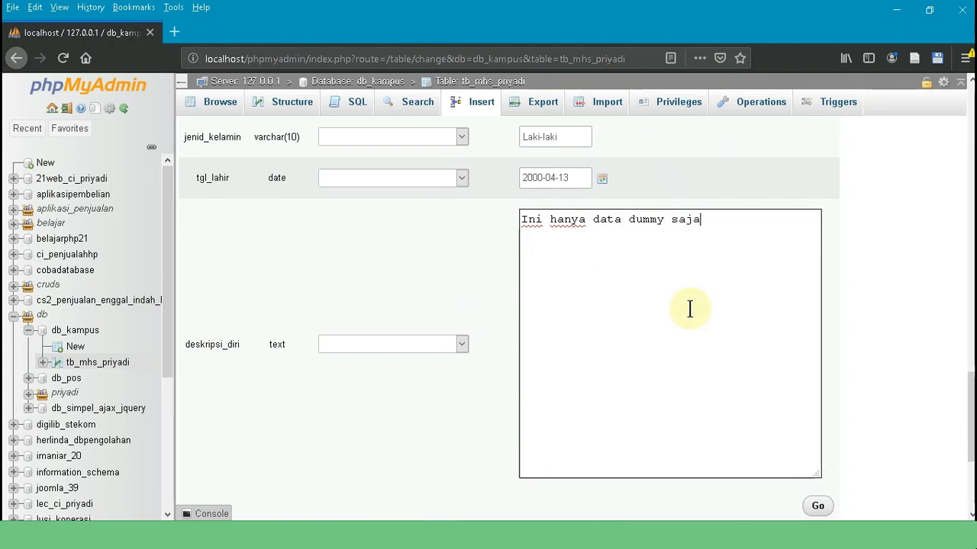
- Review the values entered for both student records and the insert options below them
{"action": "scroll", "coordinate": [890, 307], "scroll_direction": "down", "scroll_amount": 5}
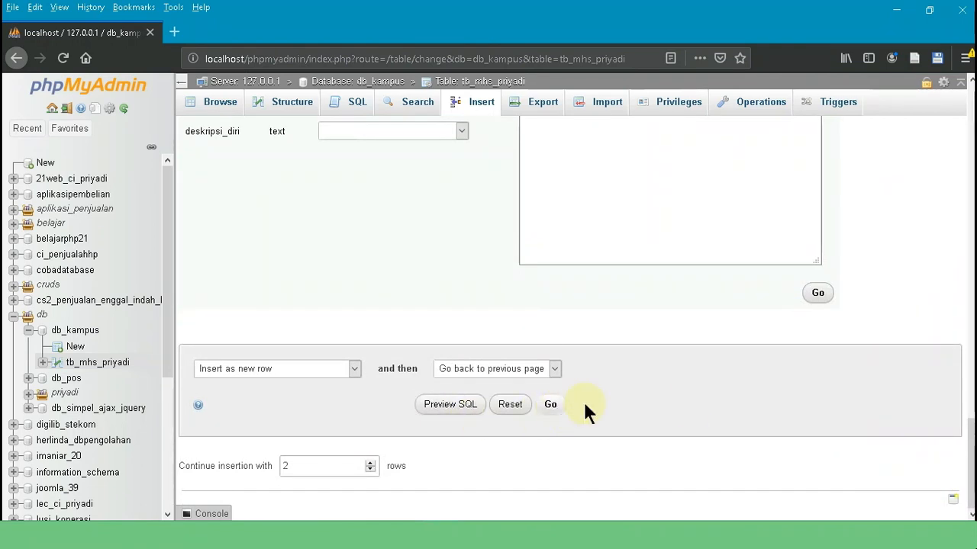
{"action": "scroll", "coordinate": [697, 407], "scroll_direction": "up", "scroll_amount": 5}
{"action": "scroll", "coordinate": [696, 404], "scroll_direction": "up", "scroll_amount": 10}
{"action": "scroll", "coordinate": [593, 270], "scroll_direction": "down", "scroll_amount": 4}
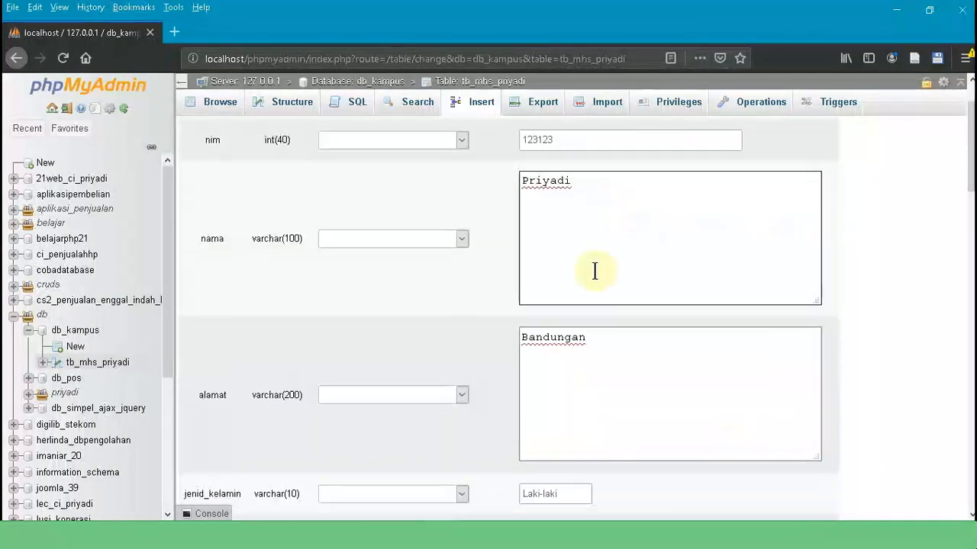
{"action": "scroll", "coordinate": [805, 353], "scroll_direction": "up", "scroll_amount": 2}
{"action": "scroll", "coordinate": [806, 353], "scroll_direction": "up", "scroll_amount": 6}
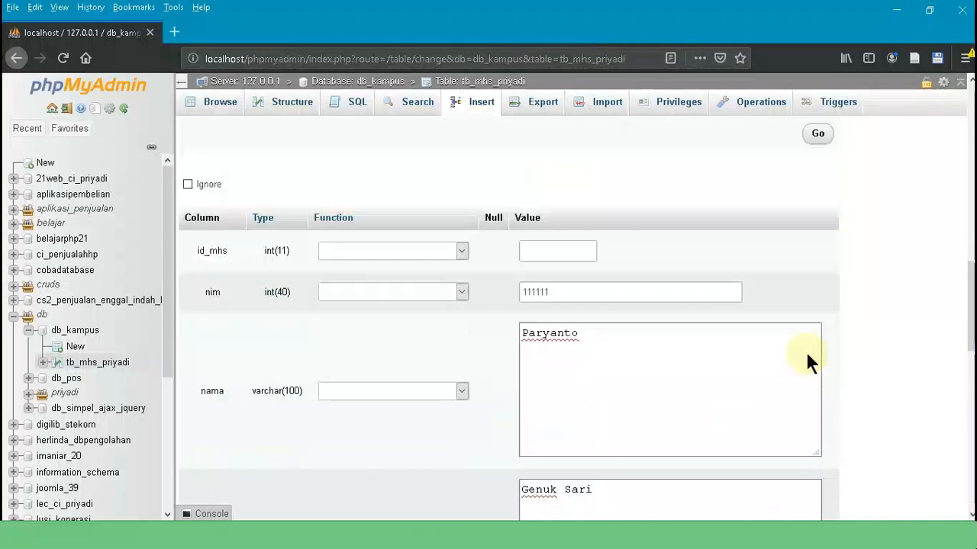
{"action": "scroll", "coordinate": [806, 353], "scroll_direction": "down", "scroll_amount": 2}
{"action": "scroll", "coordinate": [806, 353], "scroll_direction": "up", "scroll_amount": 3}
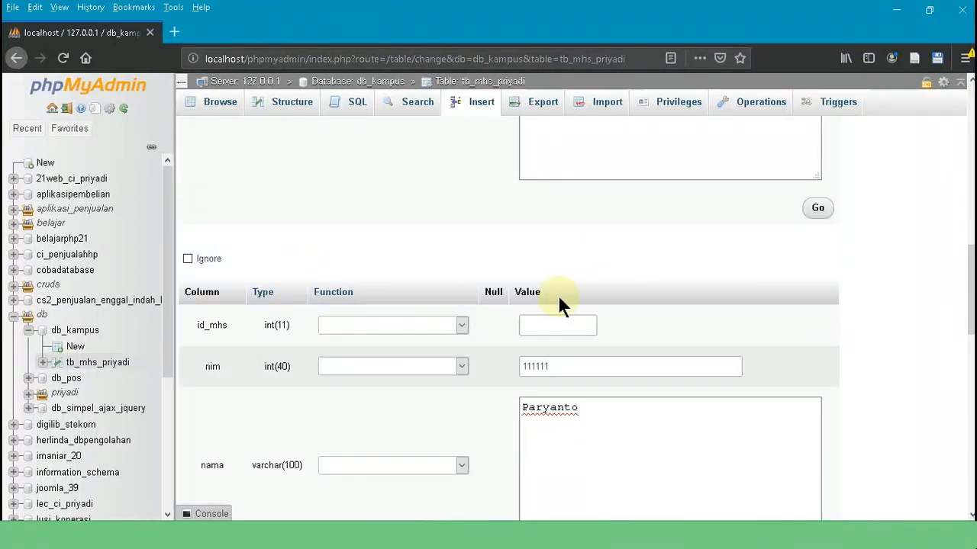
{"action": "scroll", "coordinate": [566, 293], "scroll_direction": "down", "scroll_amount": 6}
{"action": "scroll", "coordinate": [566, 296], "scroll_direction": "down", "scroll_amount": 10}
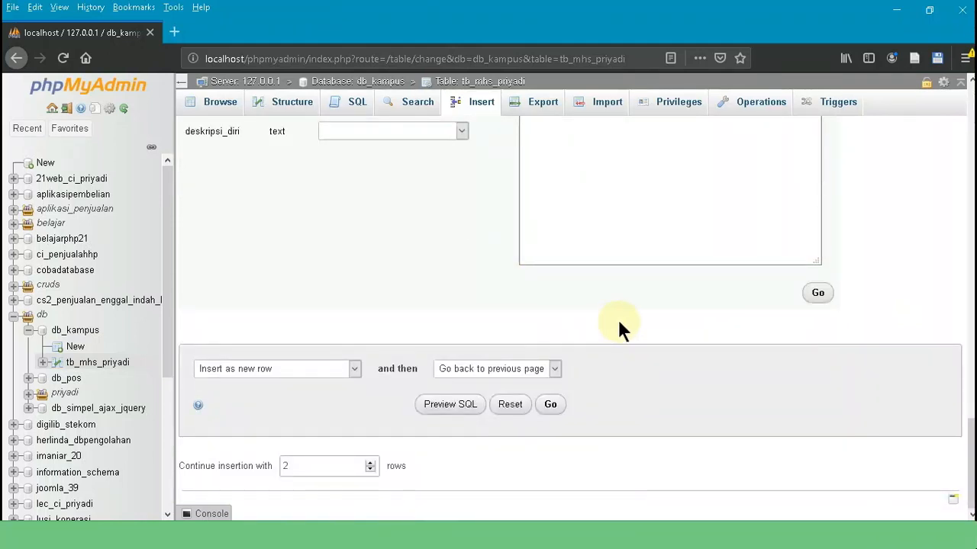
- Insert both records as new rows and browse the rows of the tb_mhs_priyadi table
{"action": "scroll", "coordinate": [397, 259], "scroll_direction": "up", "scroll_amount": 6}
{"action": "scroll", "coordinate": [397, 259], "scroll_direction": "down", "scroll_amount": 6}
{"action": "left_click", "coordinate": [555, 405]}
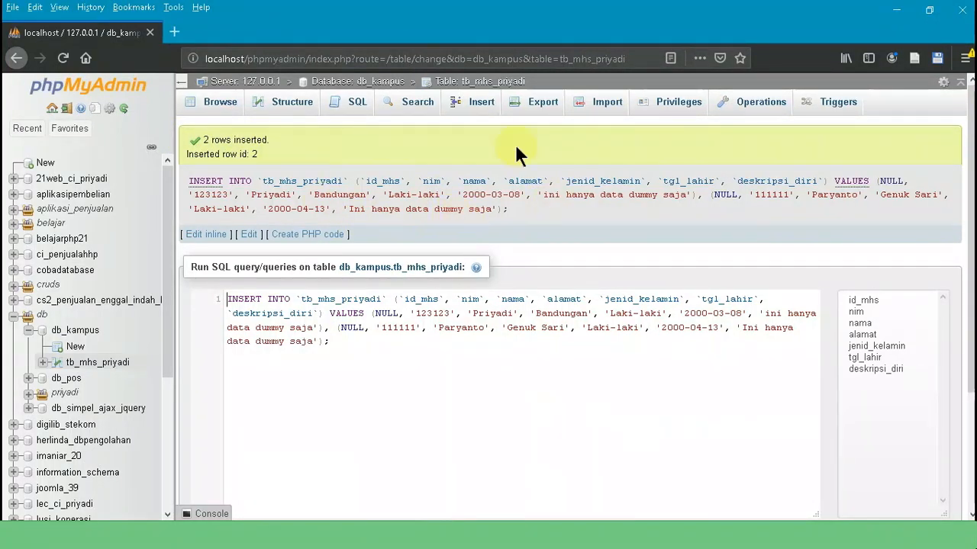
{"action": "left_click", "coordinate": [218, 107]}
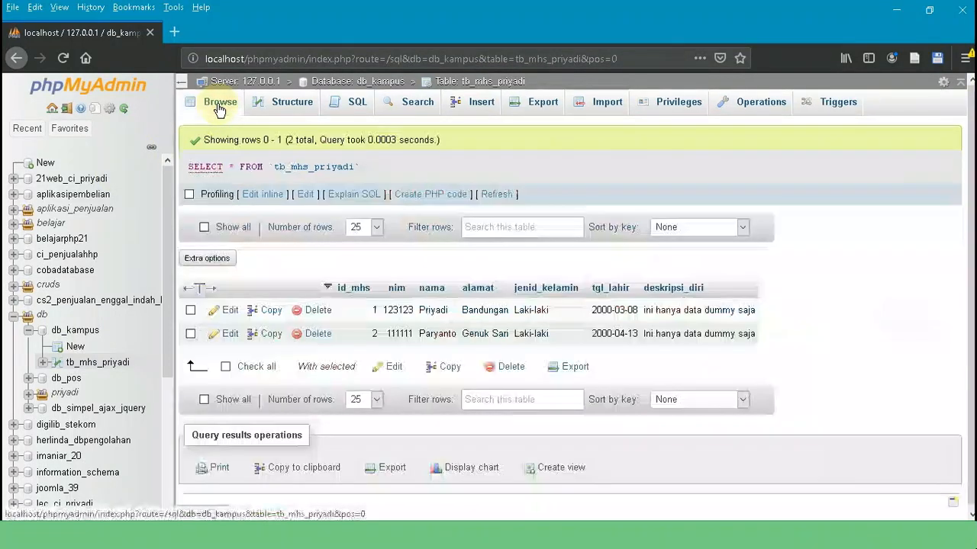